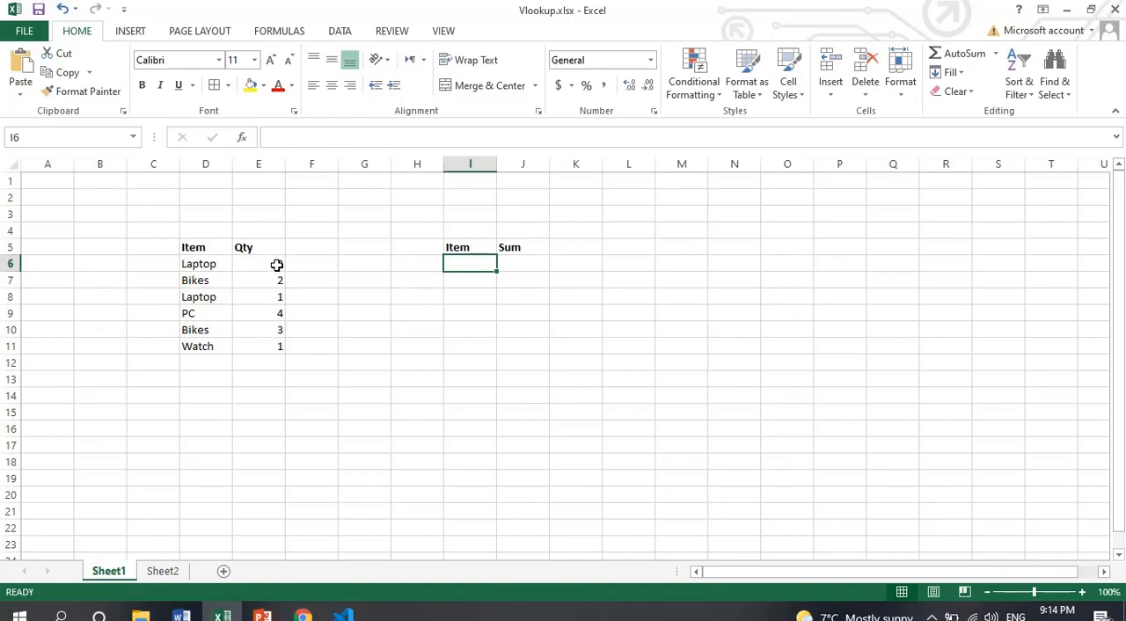
left_click(276, 264)
left_click(279, 281)
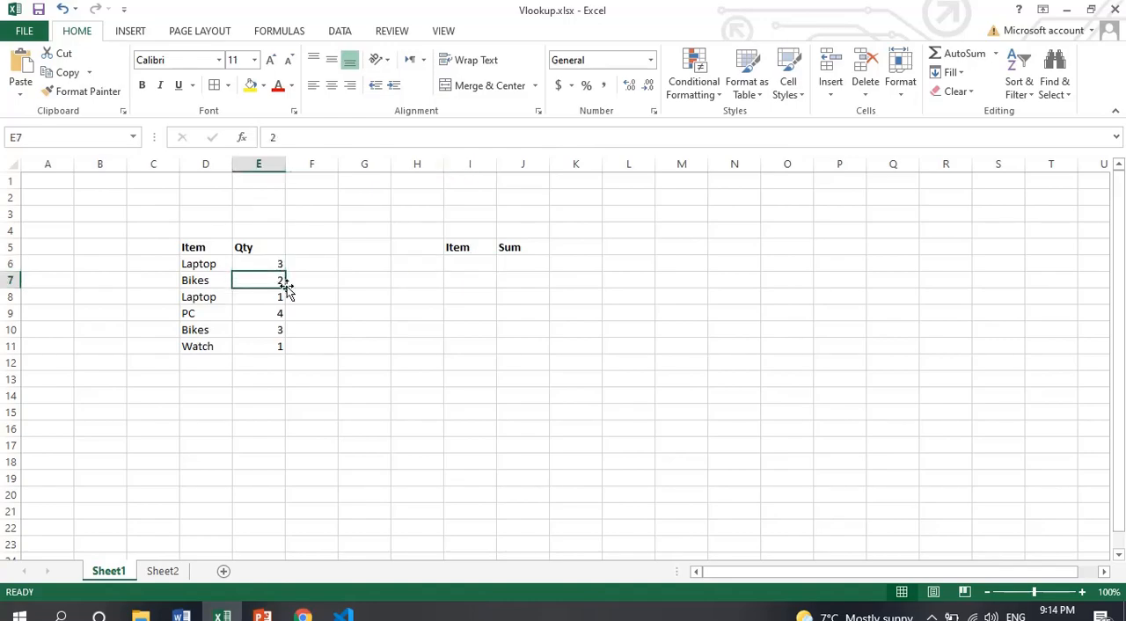
left_click(281, 296)
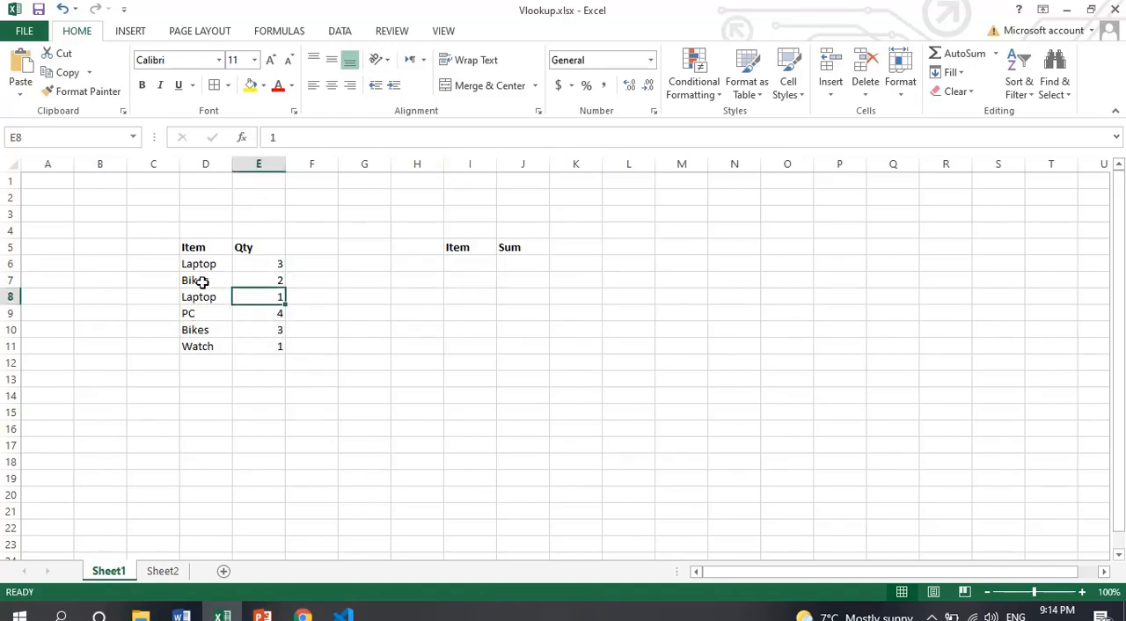
left_click(454, 263)
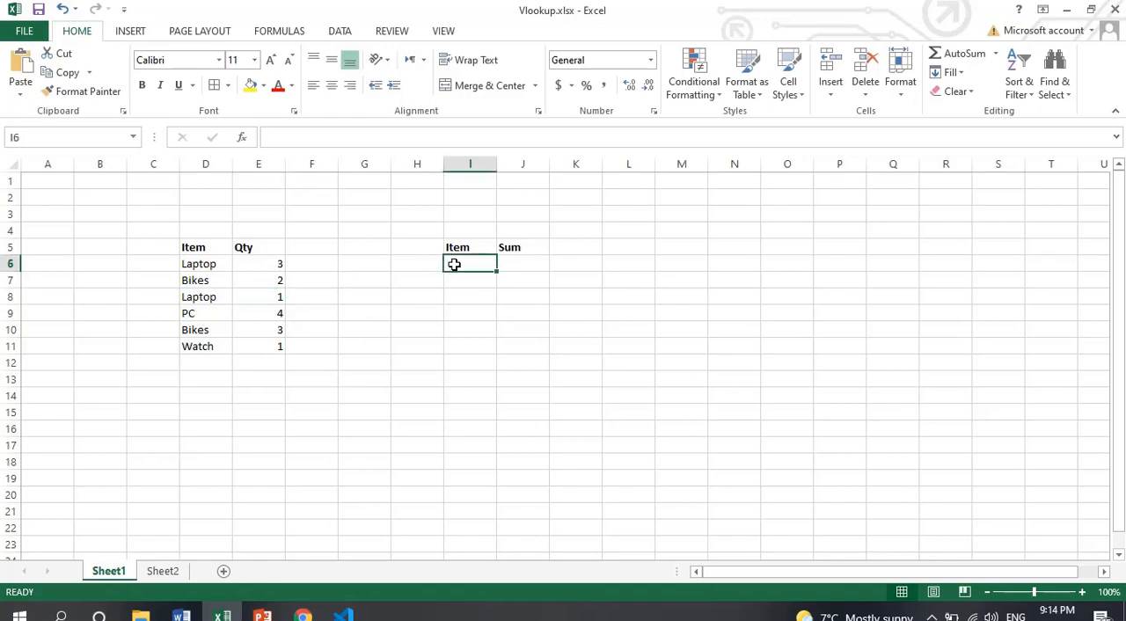
Start a SUMIF formula in cell J6 and open its function arguments, keeping the source table and the result cells uncovered.
left_click(516, 265)
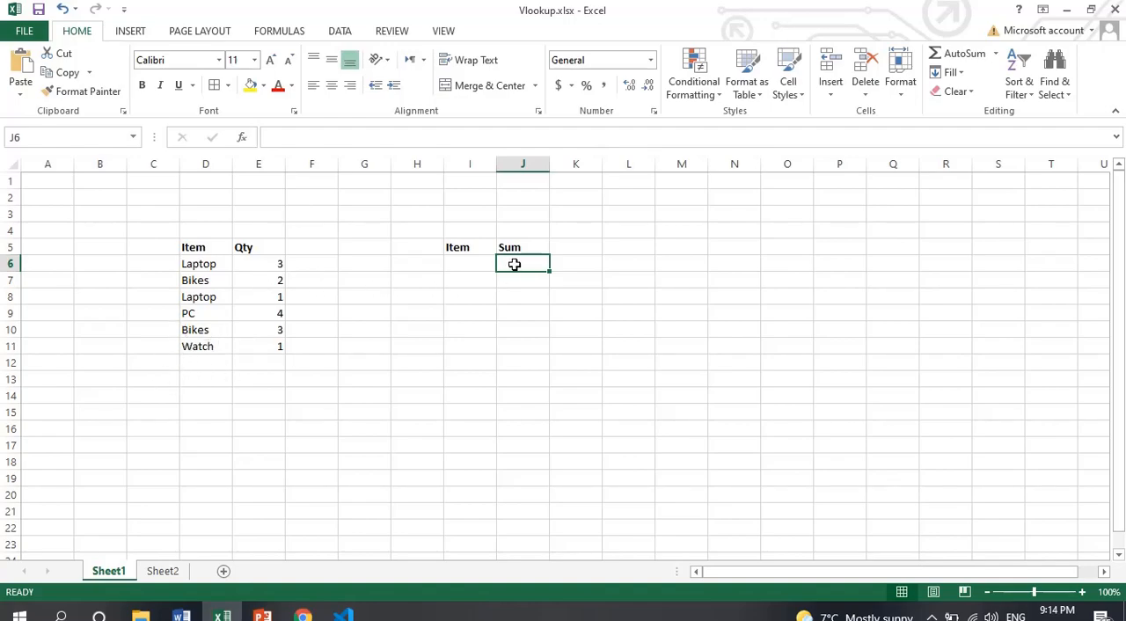
type("=")
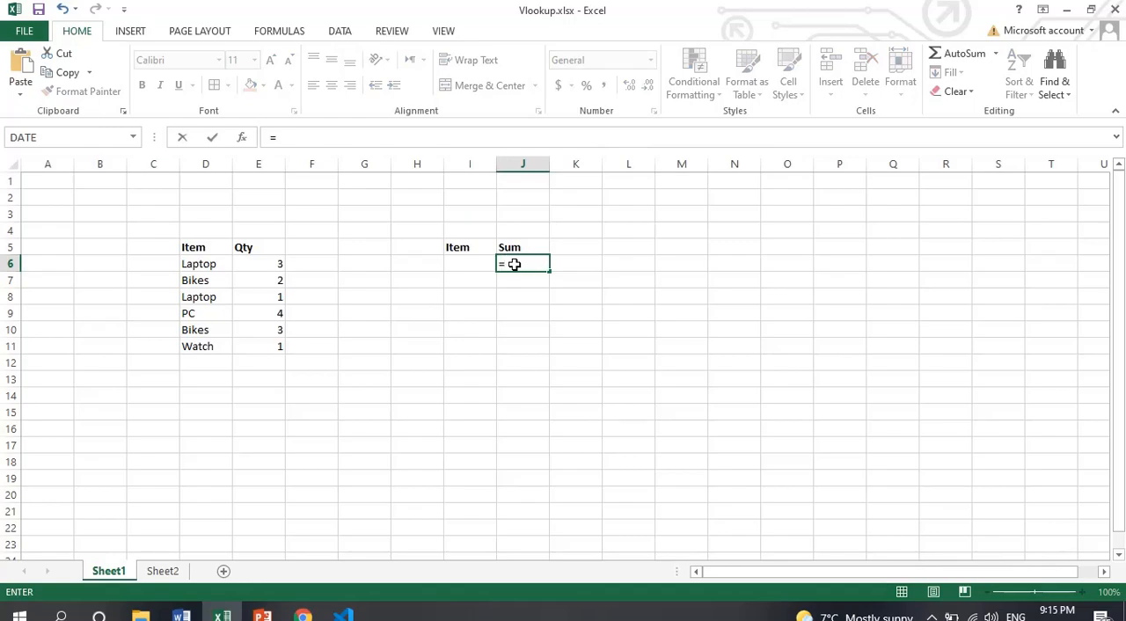
type("sumif(")
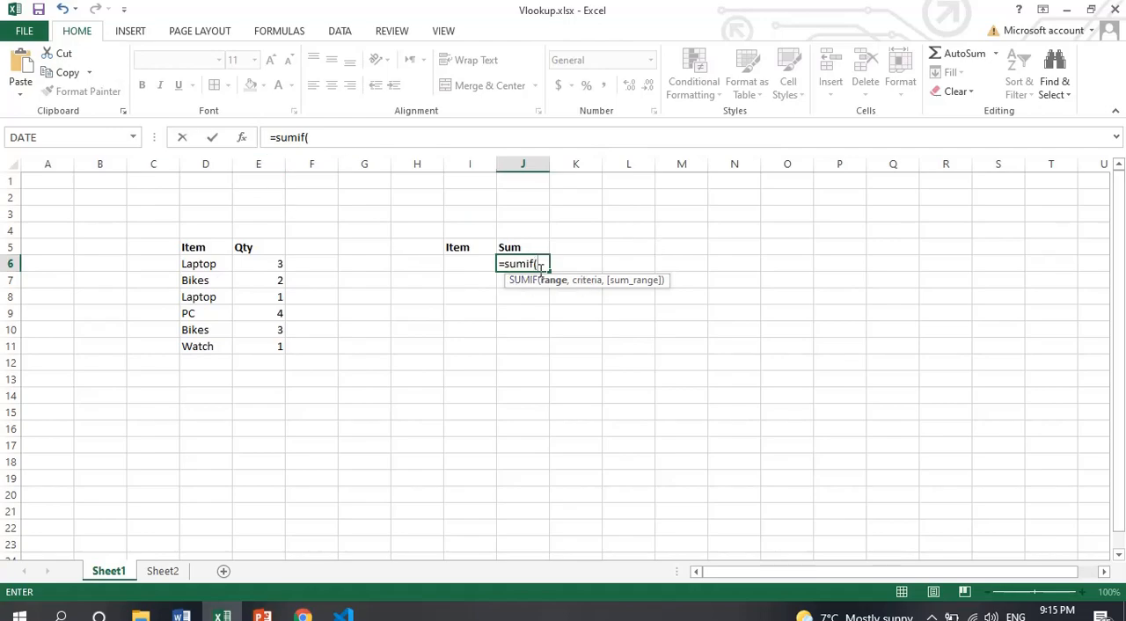
left_click(242, 139)
left_click_drag(723, 125, 781, 230)
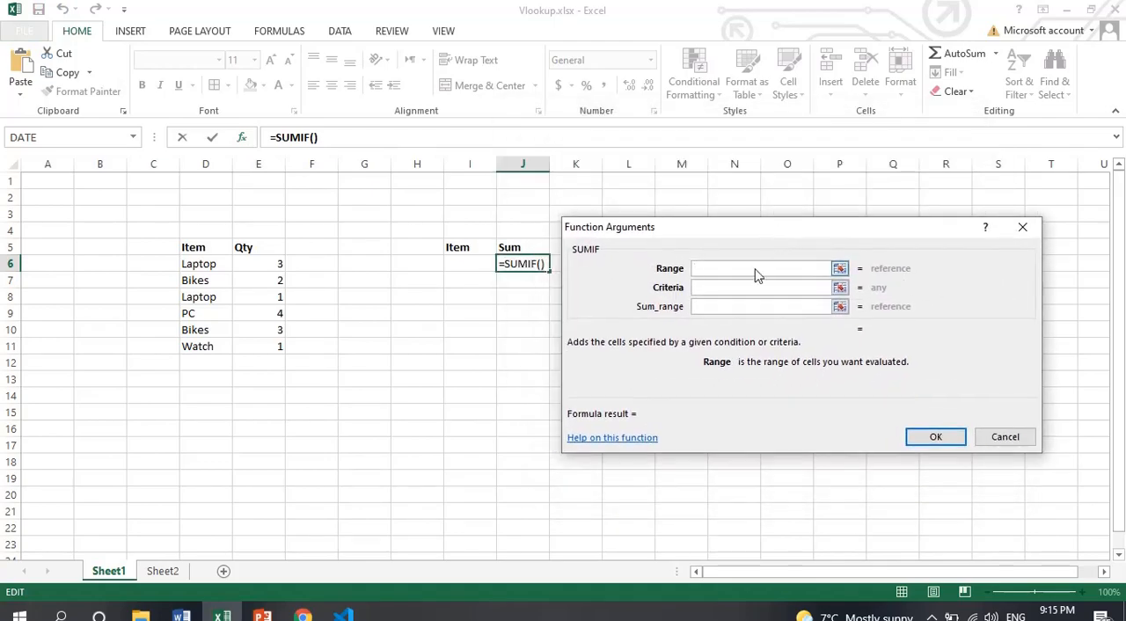
Complete the SUMIF formula with range D6:D11, criteria I6 and sum range E6:E11.
left_click(712, 288)
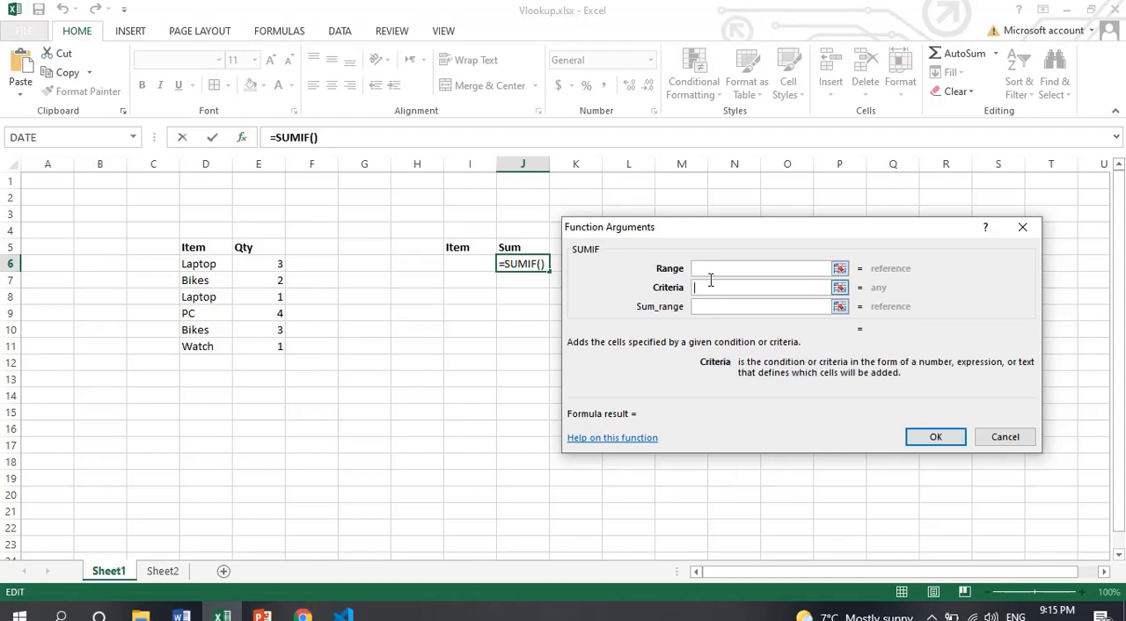
left_click(710, 267)
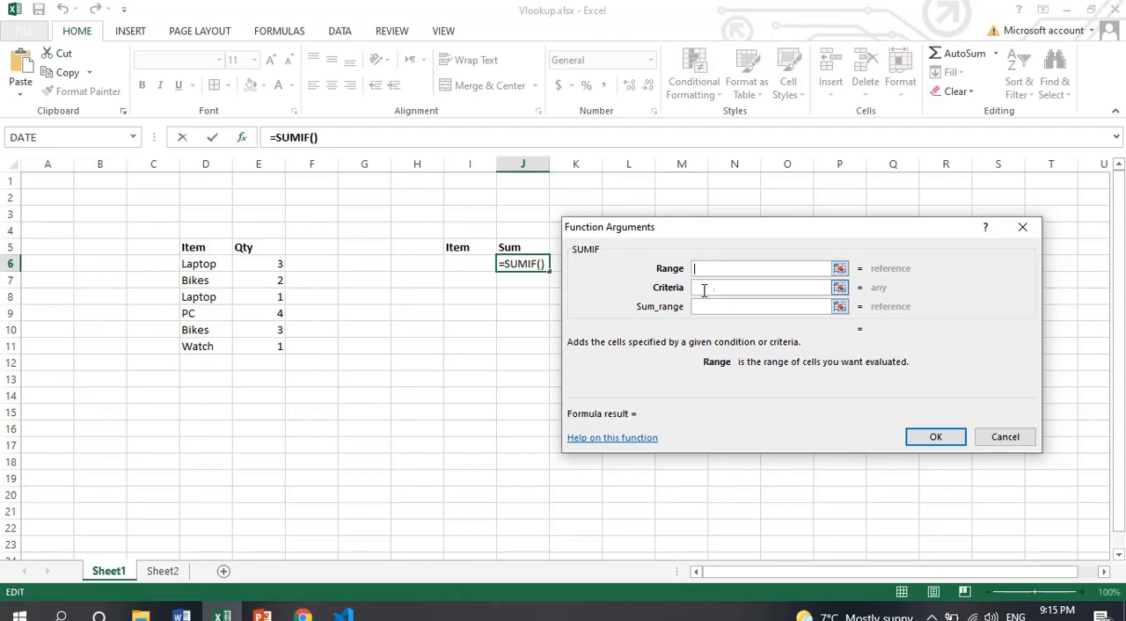
left_click(187, 263)
left_click_drag(186, 263, 211, 345)
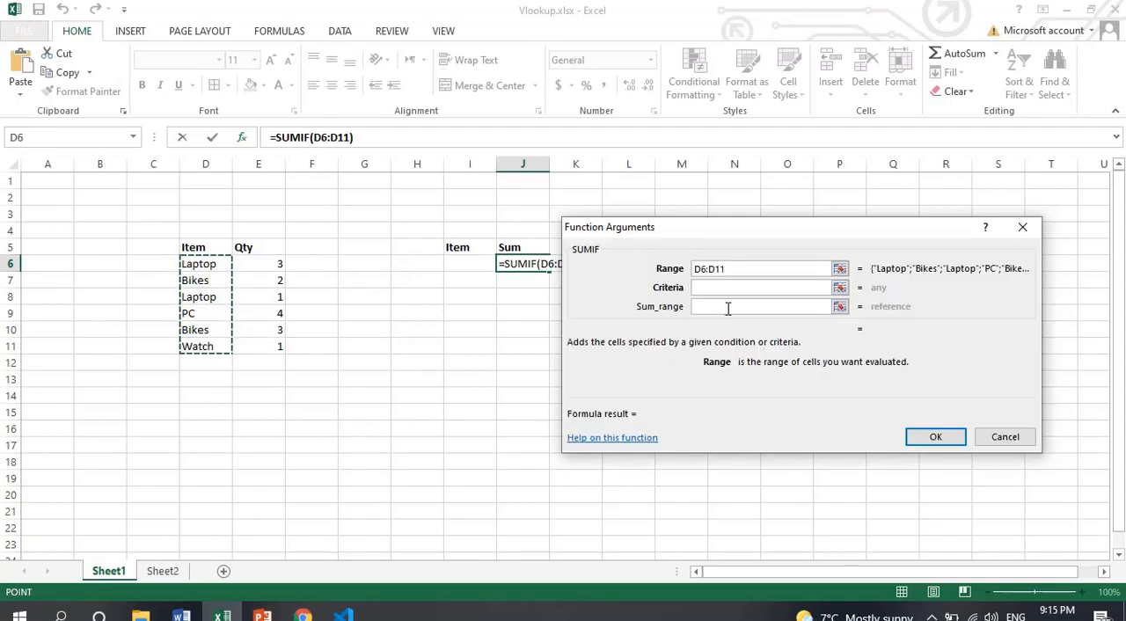
left_click(709, 287)
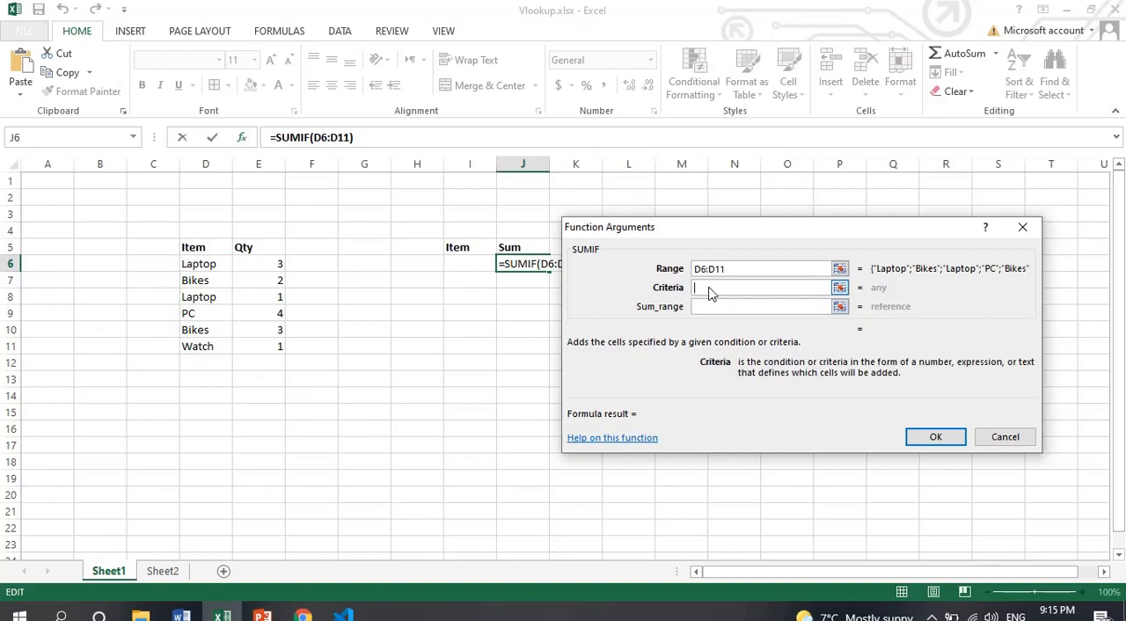
left_click(465, 262)
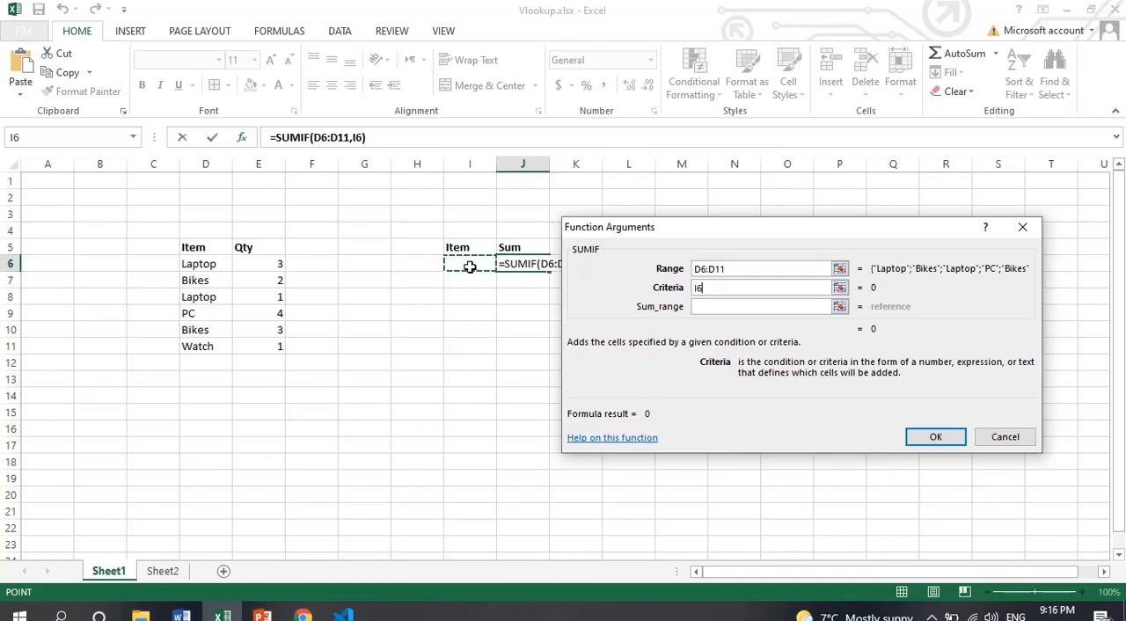
left_click(708, 307)
left_click_drag(273, 262, 276, 345)
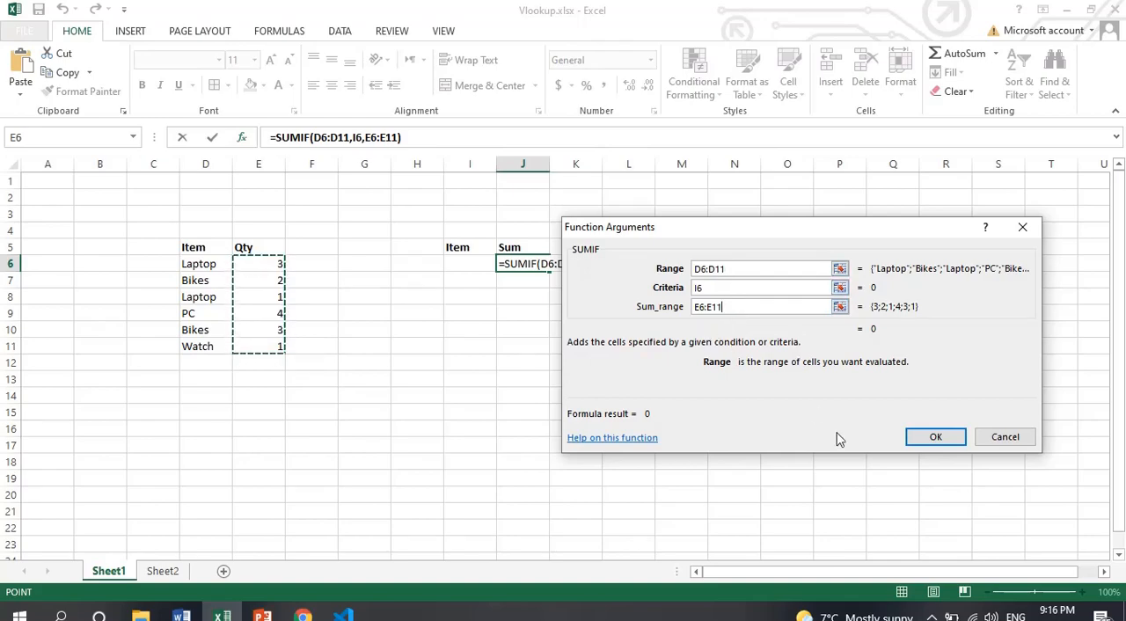
left_click(935, 436)
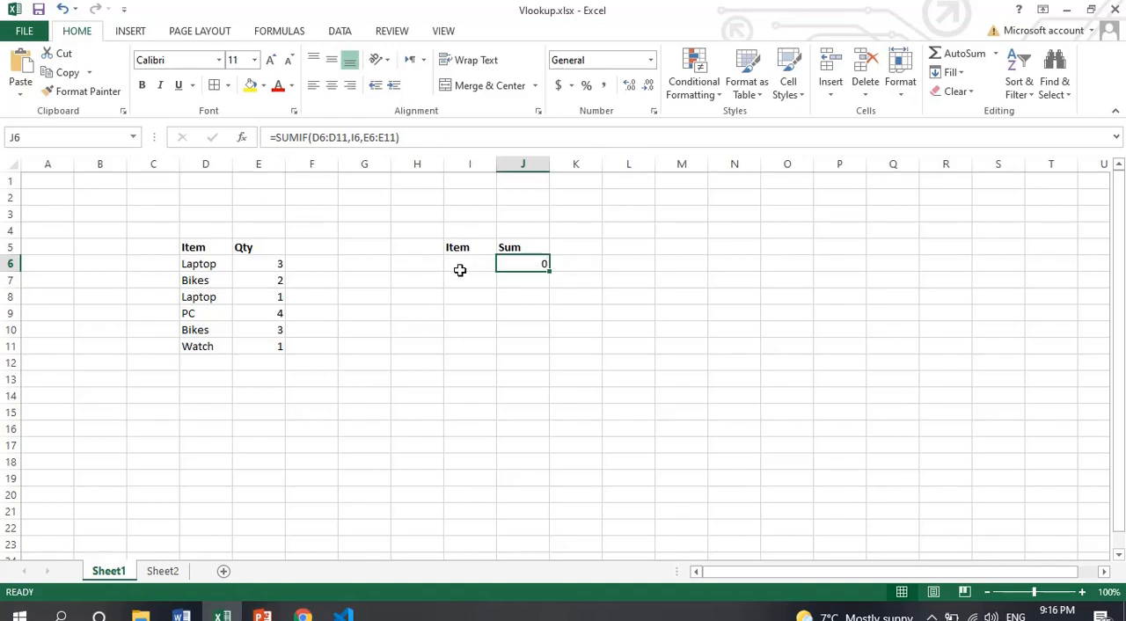
Center the formula result in cell J6 both vertically and horizontally.
left_click(331, 59)
left_click(332, 85)
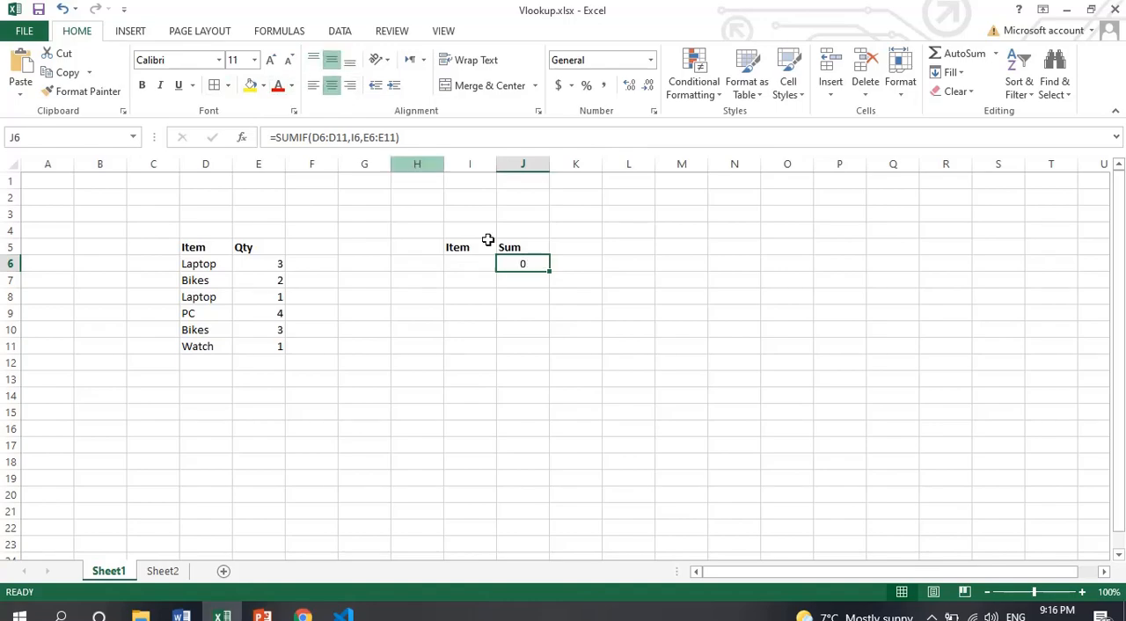
Test the SUMIF formula by entering Bikes as the item in cell I6 and check the result in J6.
left_click(467, 261)
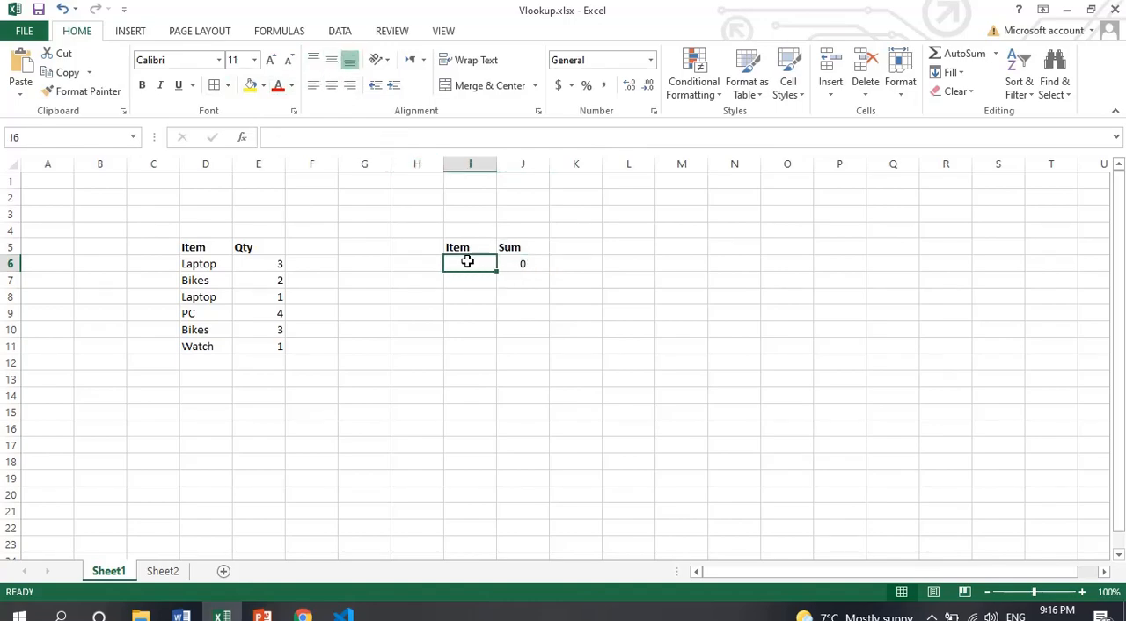
type("Bikes")
key("Return")
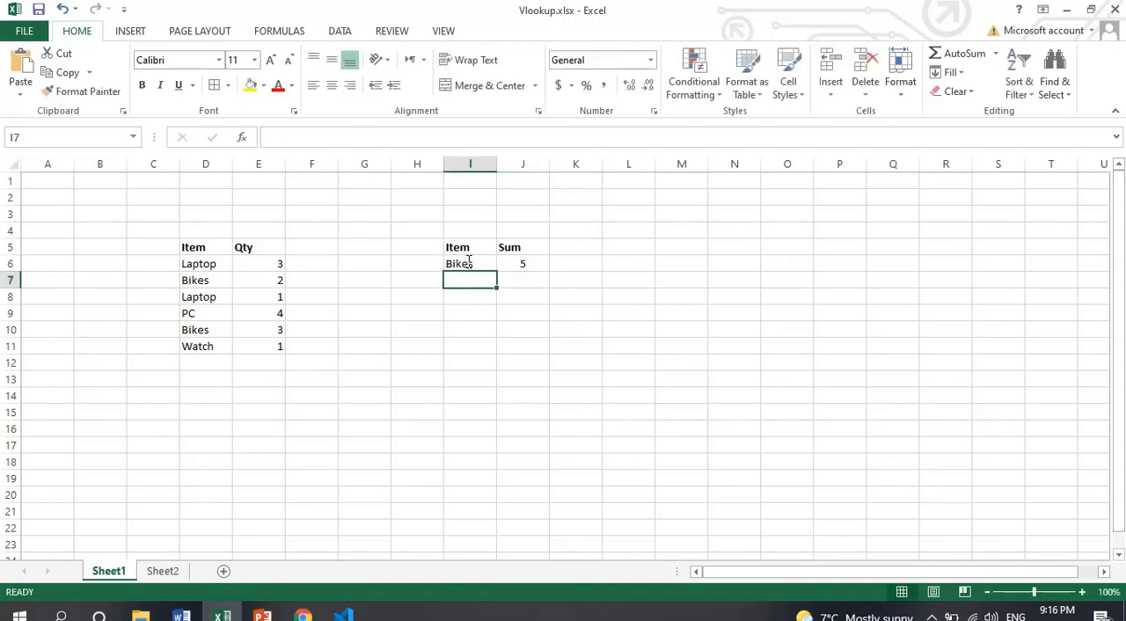
left_click(515, 264)
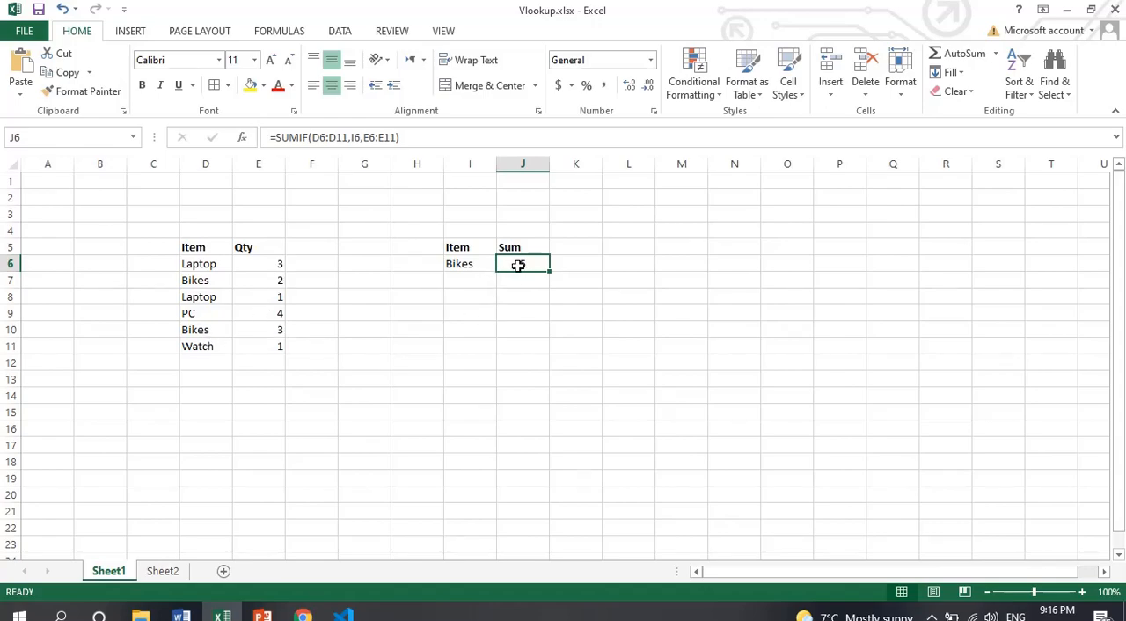
Replace the item in cell I6 with Laptop and check the SUMIF result beside it.
left_click(470, 268)
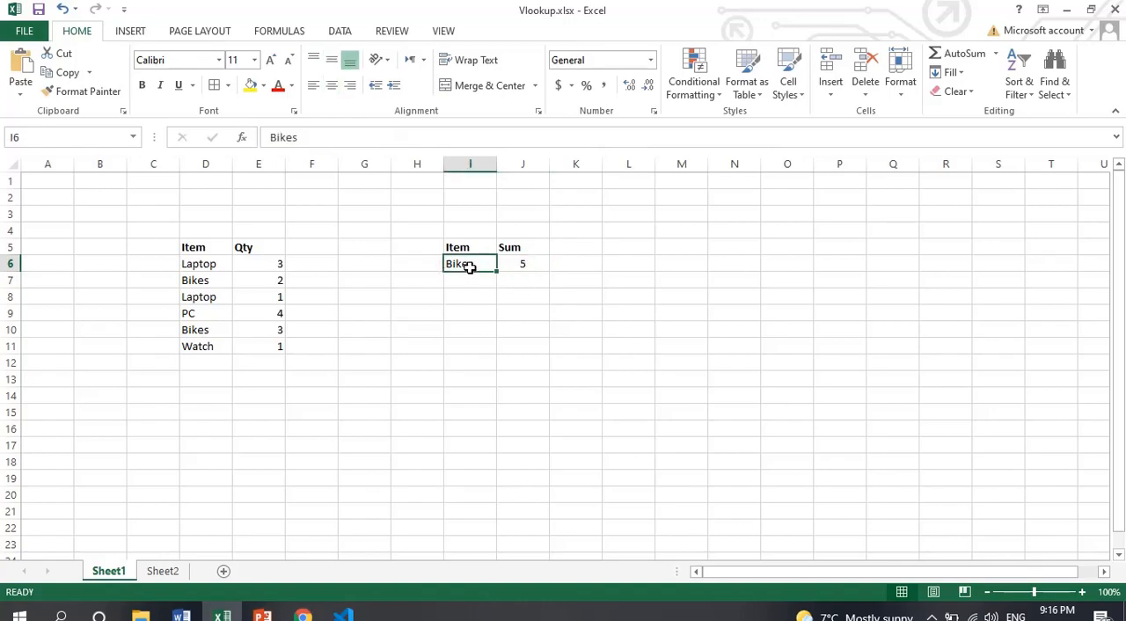
type("Laptop")
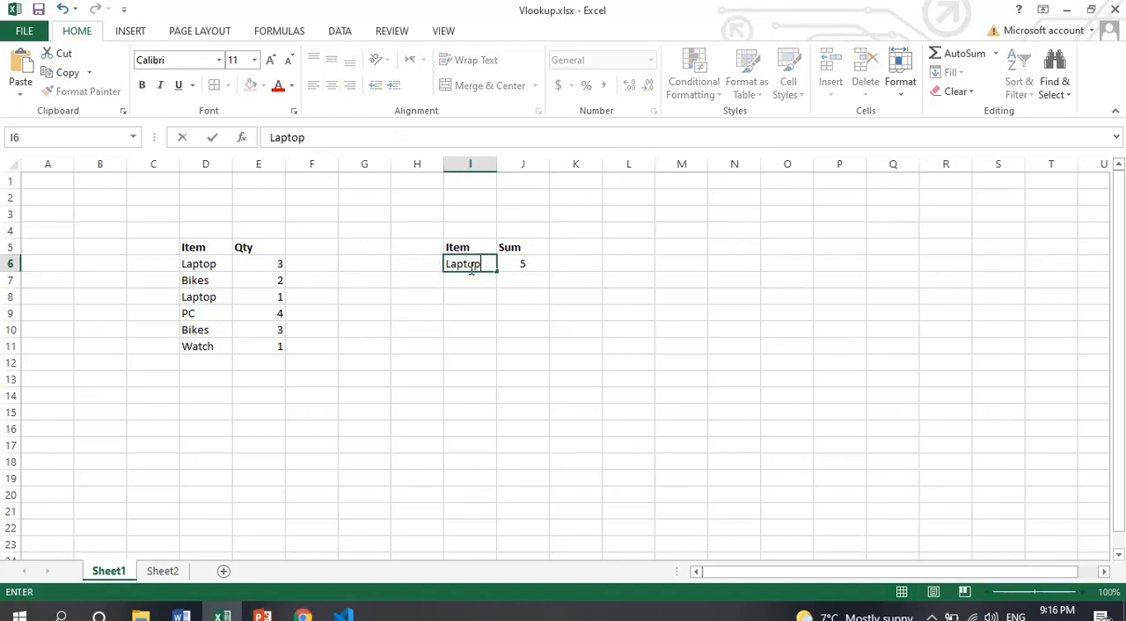
key("Return")
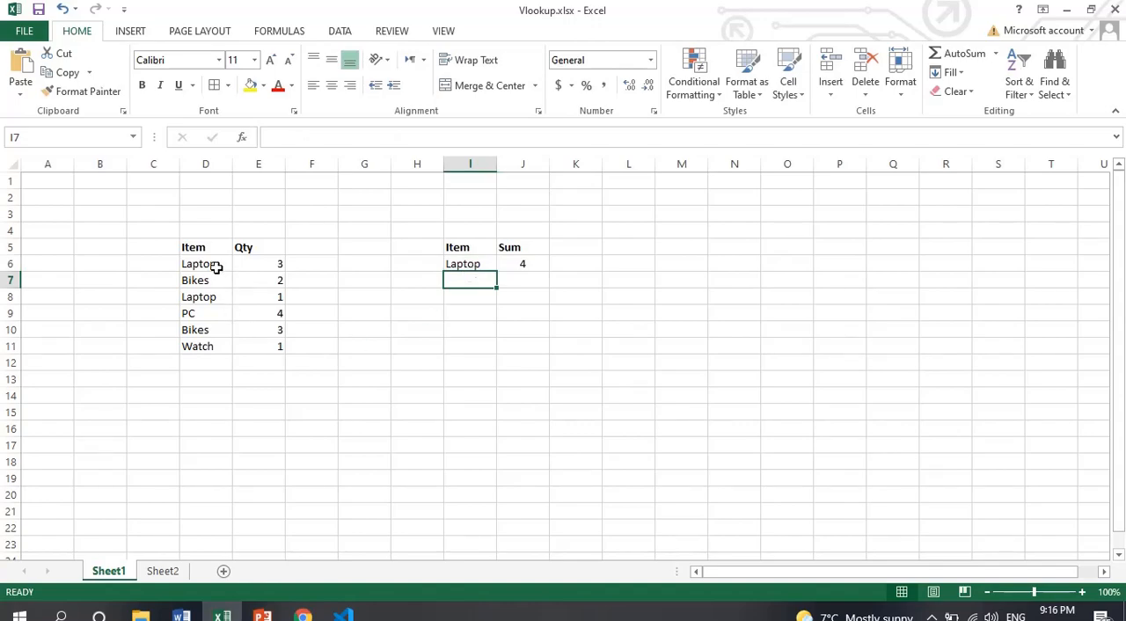
left_click(514, 263)
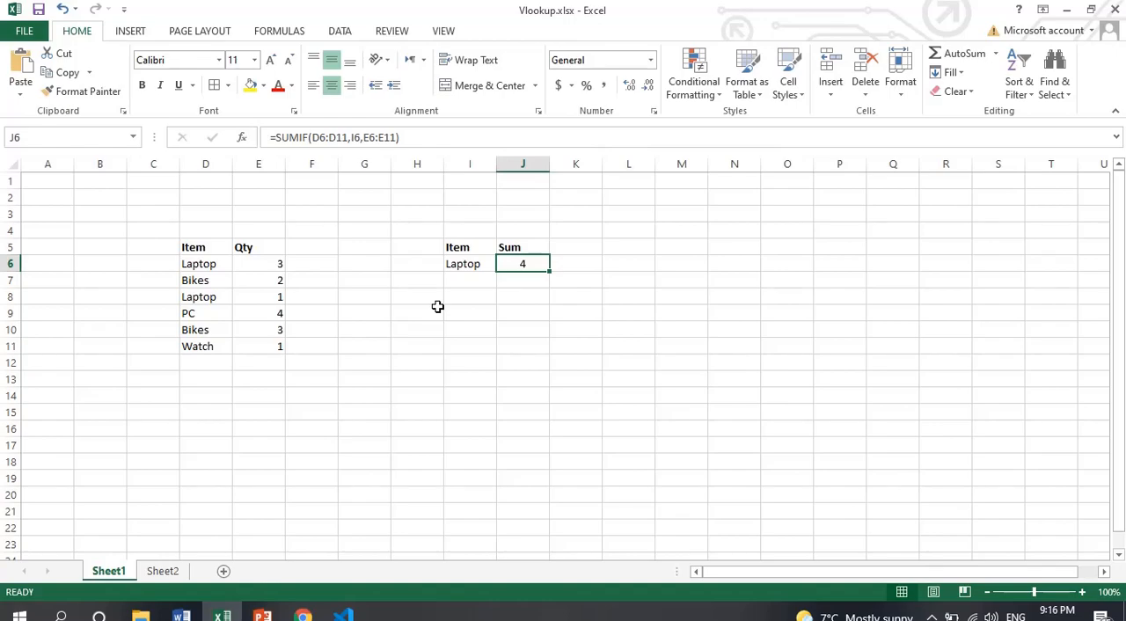
left_click(469, 265)
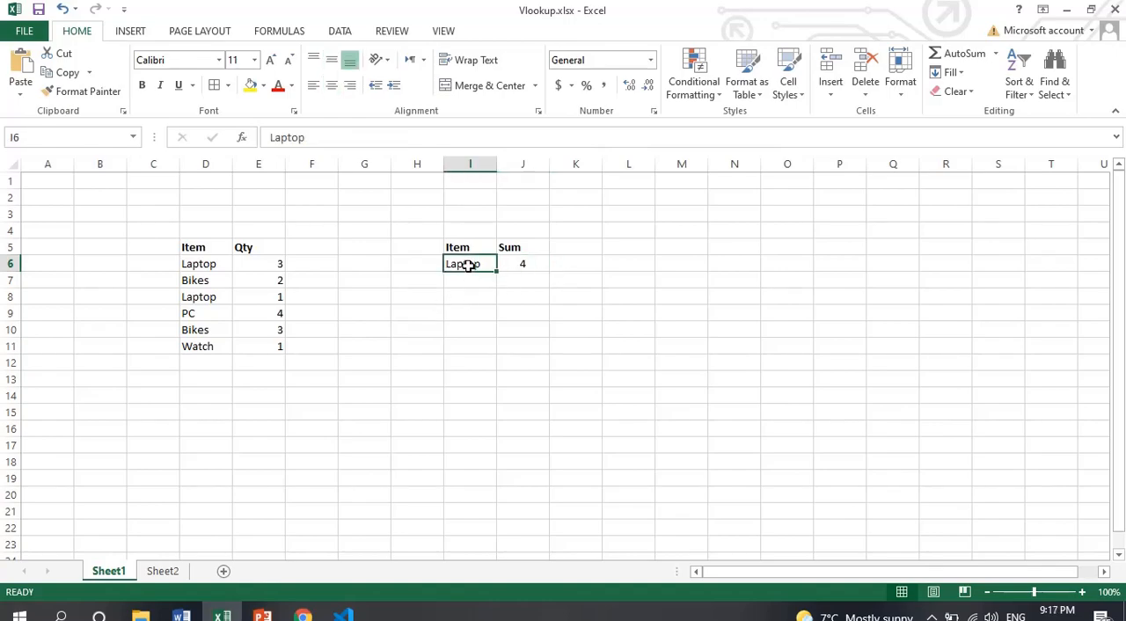
left_click(516, 265)
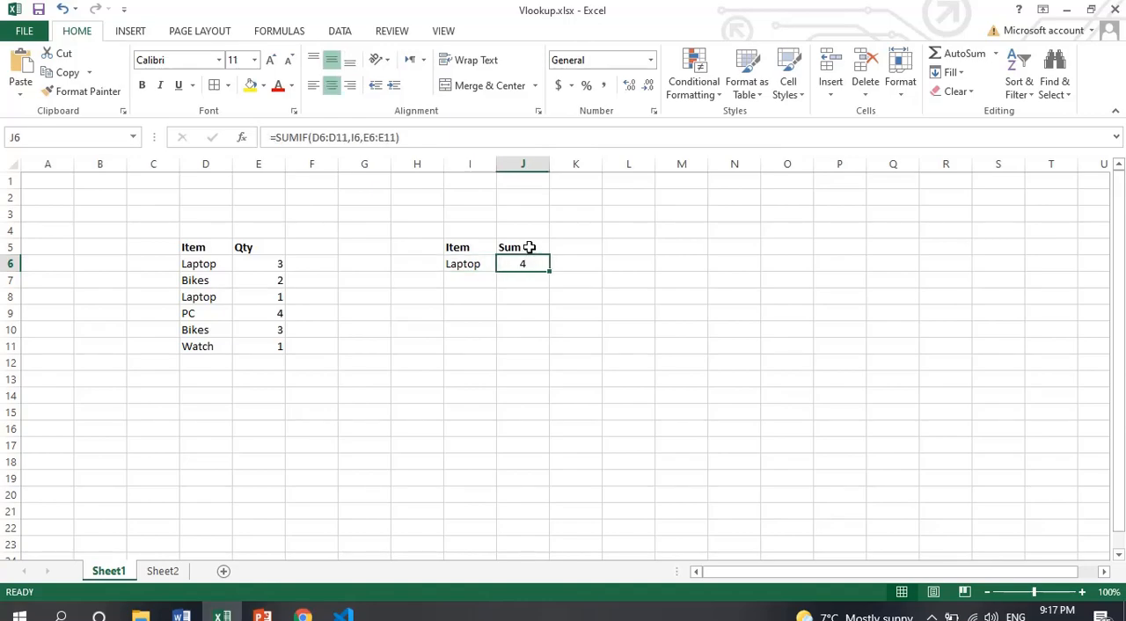
Rename the header in cell J5 as Qty.
left_click(528, 247)
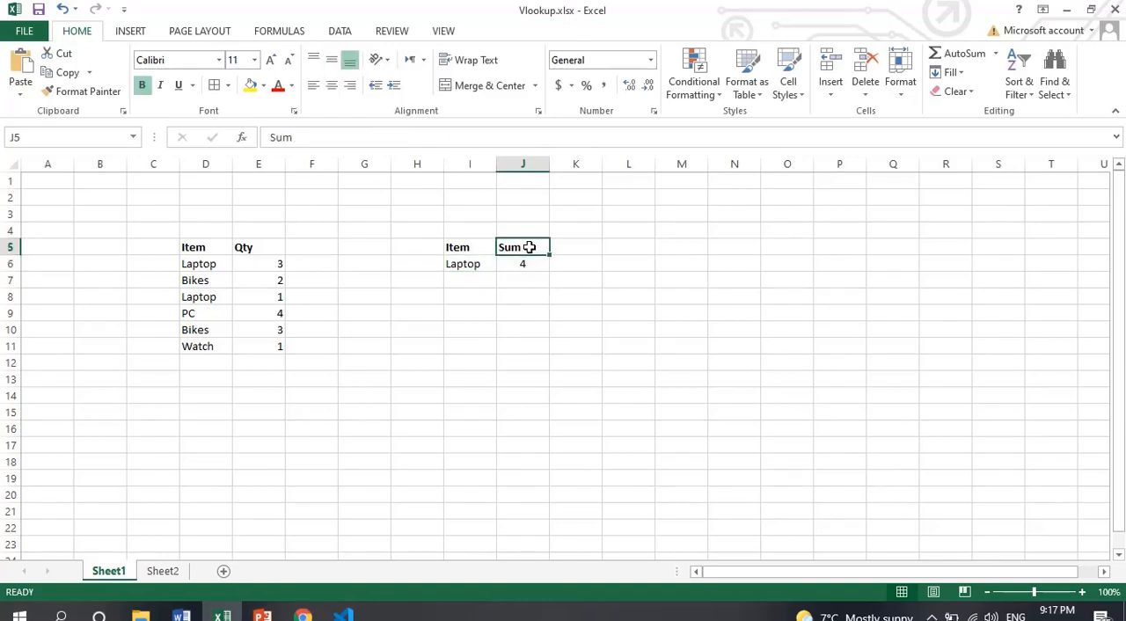
type("Qty")
key("Return")
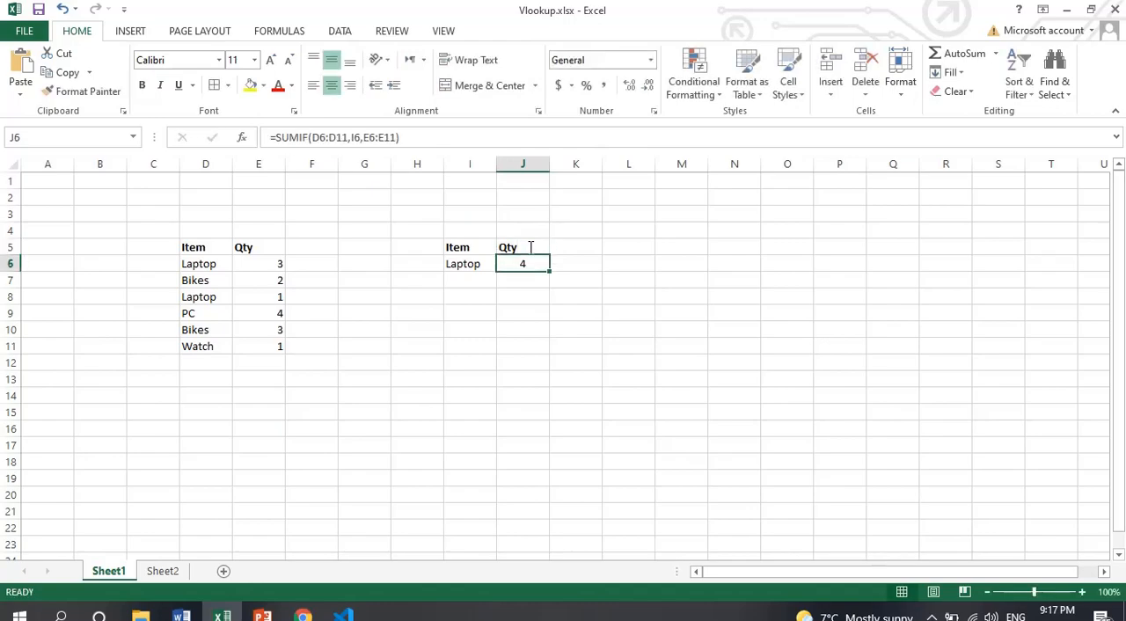
left_click(468, 257)
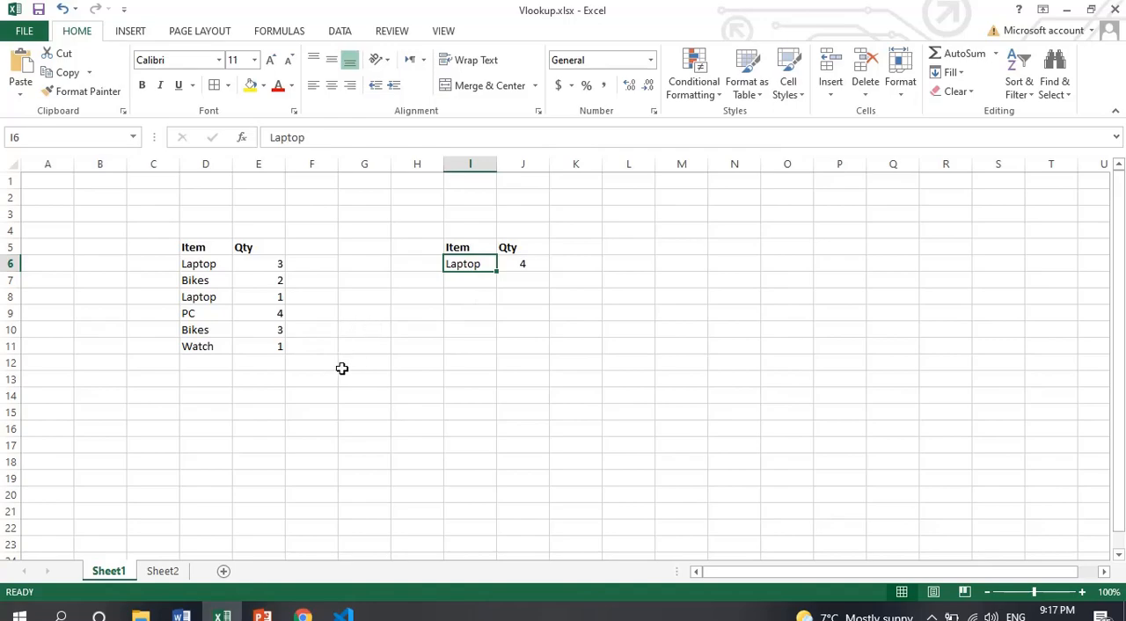
View the formula overview slide in the PowerPoint presentation and return to the Vlookup.xlsx workbook in Excel.
left_click(223, 616)
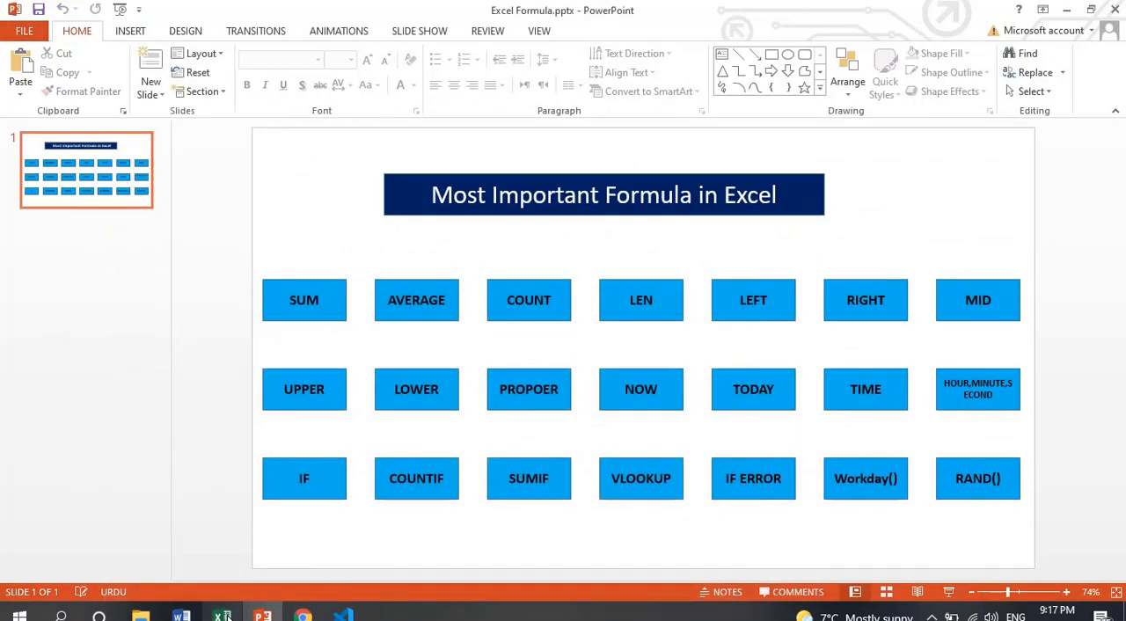
left_click(223, 616)
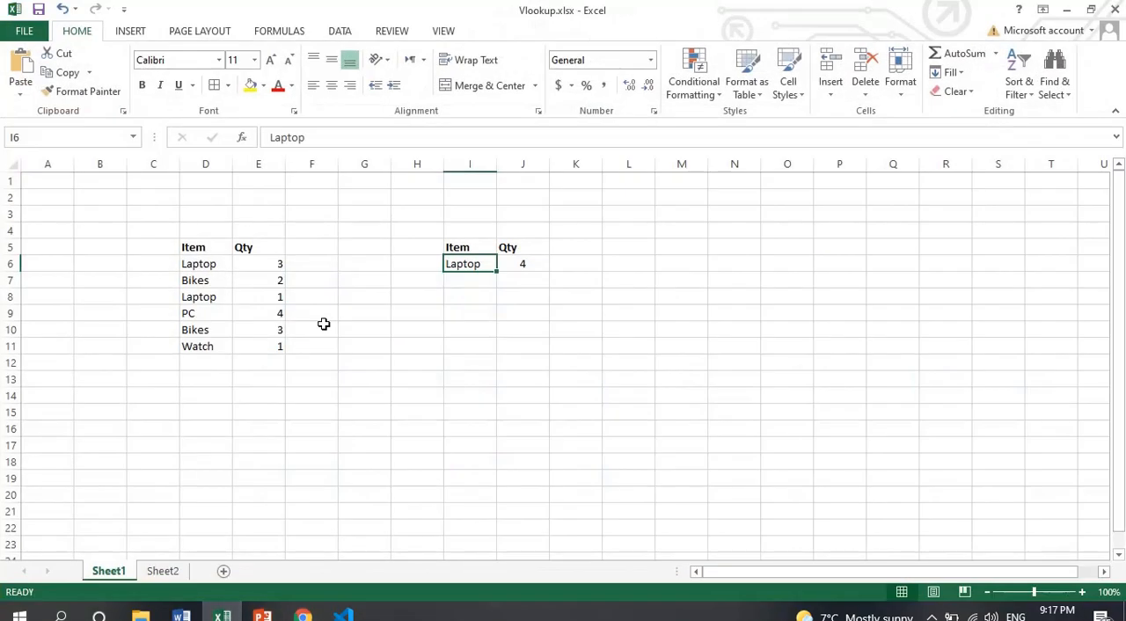
Open Sheet2 and examine the Fruits, Qty and Price columns and the Search Here area.
left_click(165, 571)
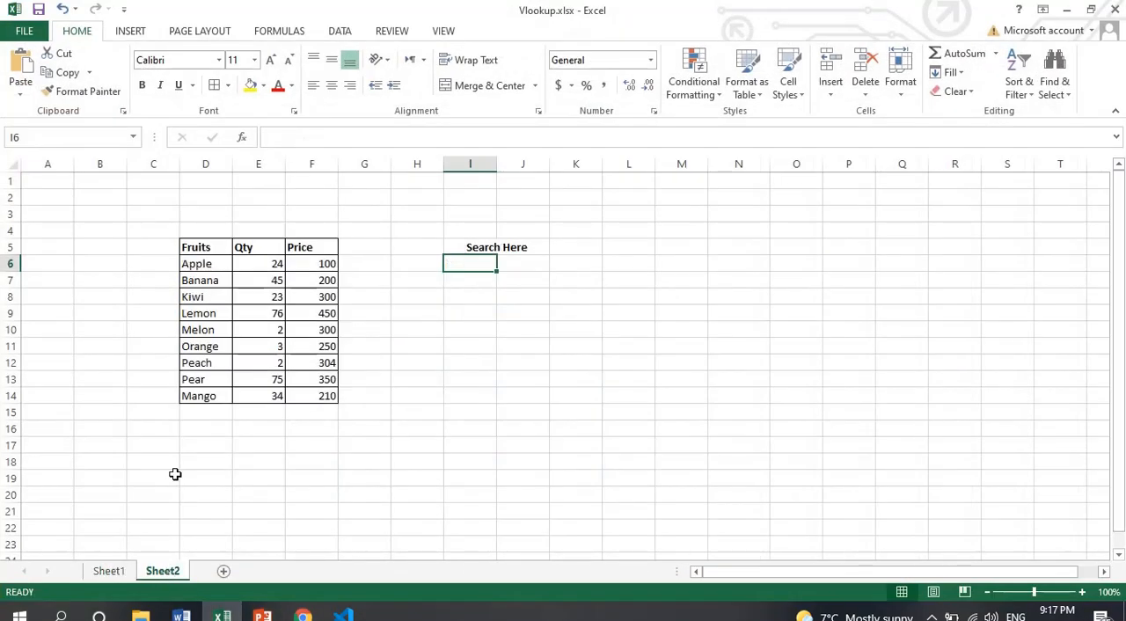
left_click_drag(195, 251, 203, 428)
left_click_drag(267, 255, 275, 397)
left_click(321, 255)
left_click_drag(323, 303, 322, 396)
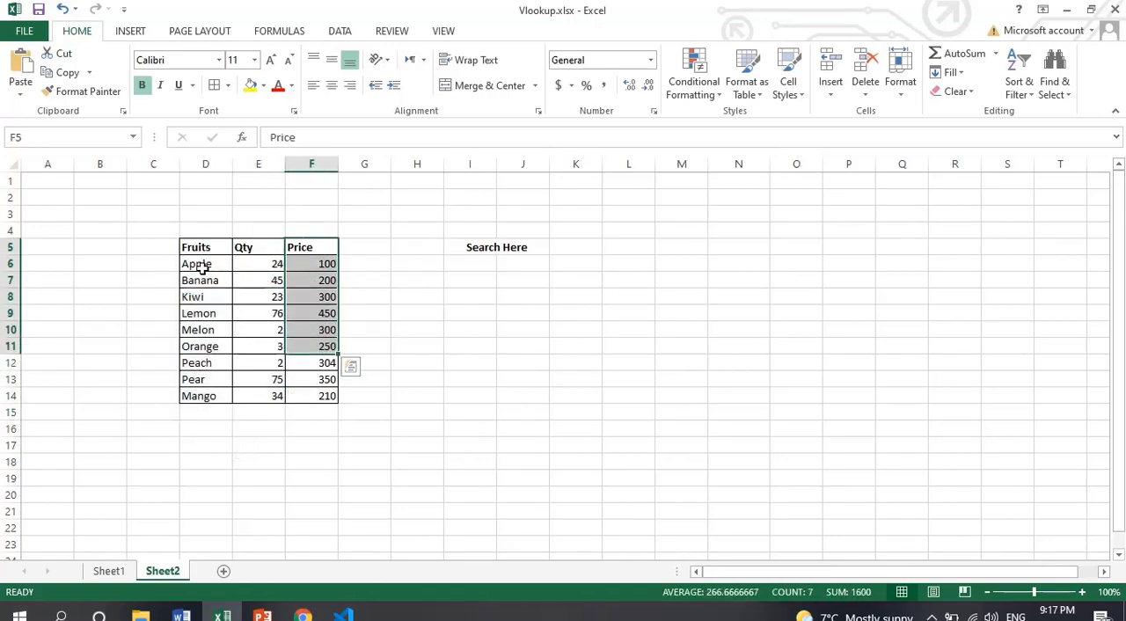
left_click(200, 267)
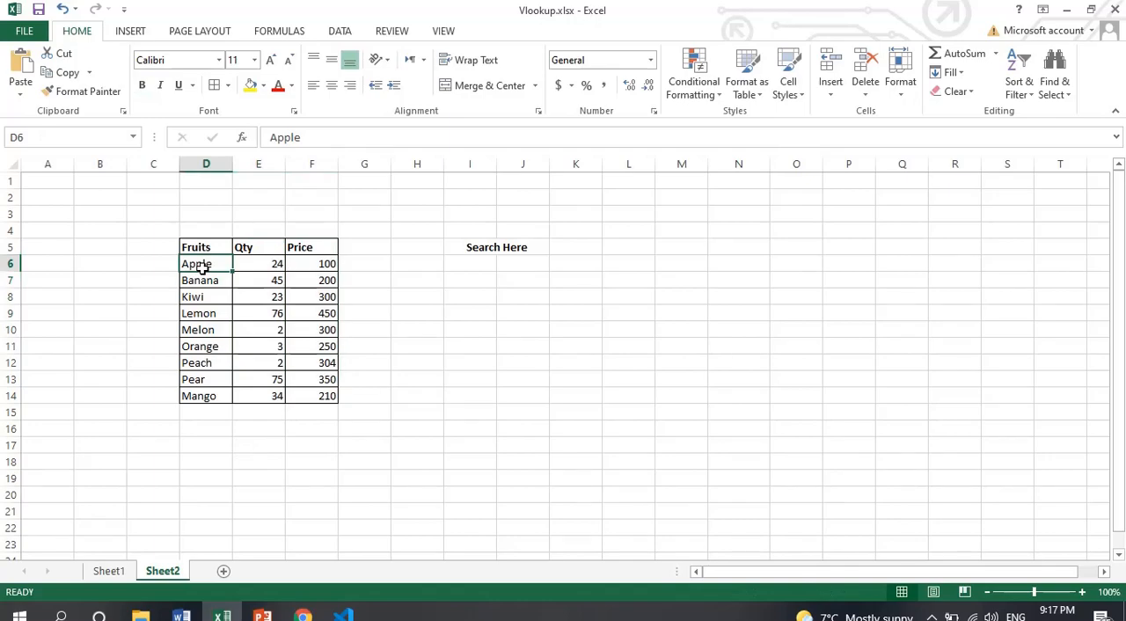
left_click(202, 280)
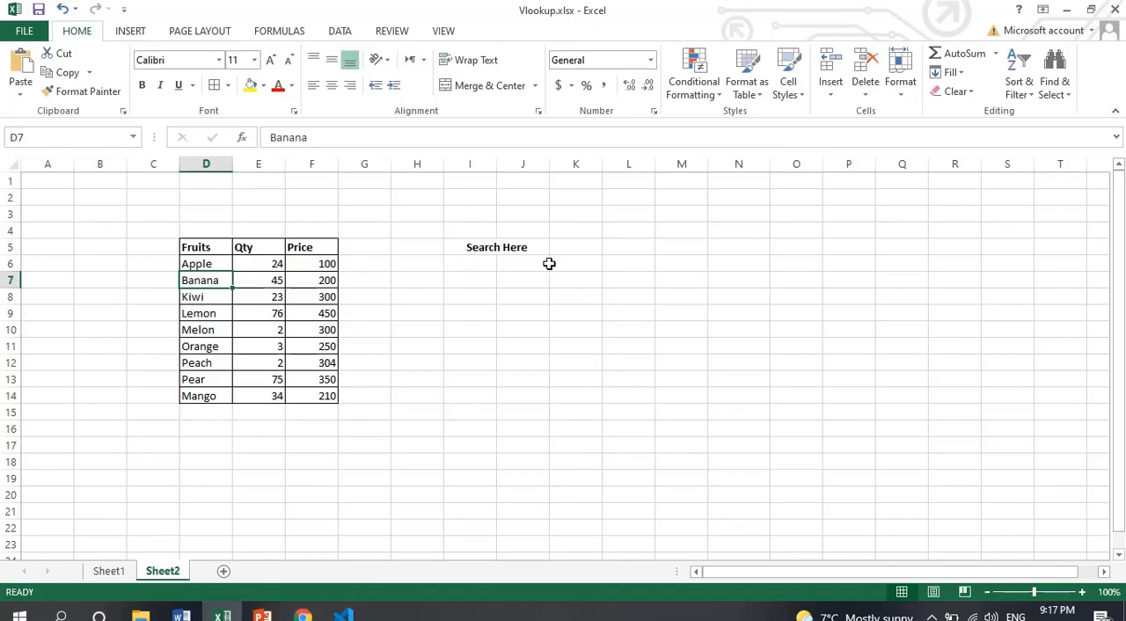
left_click(497, 250)
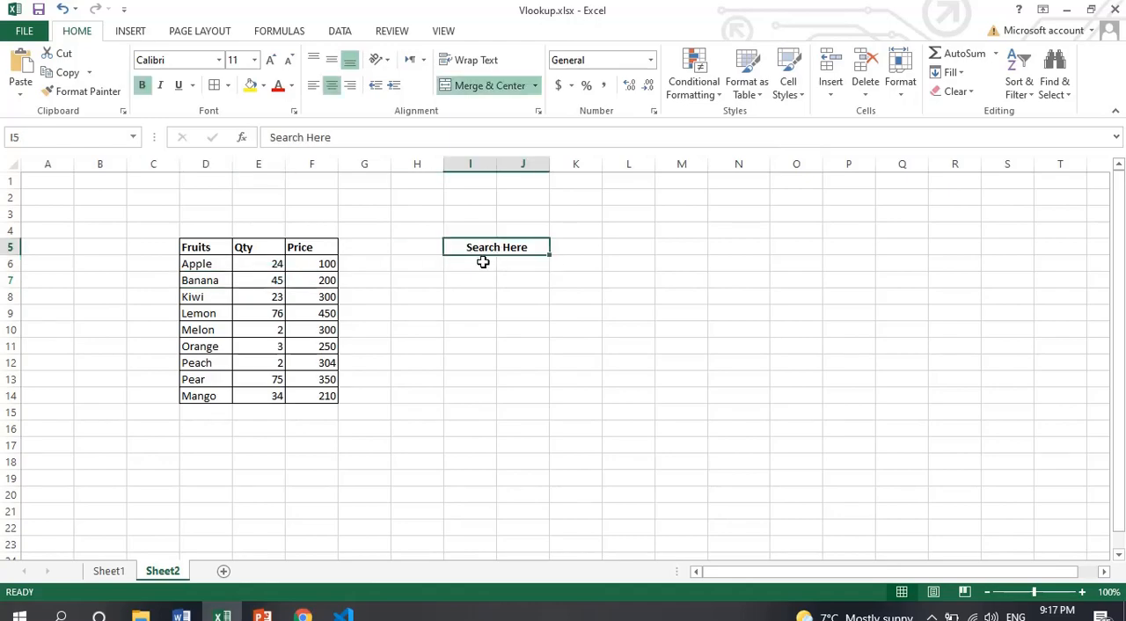
left_click(481, 264)
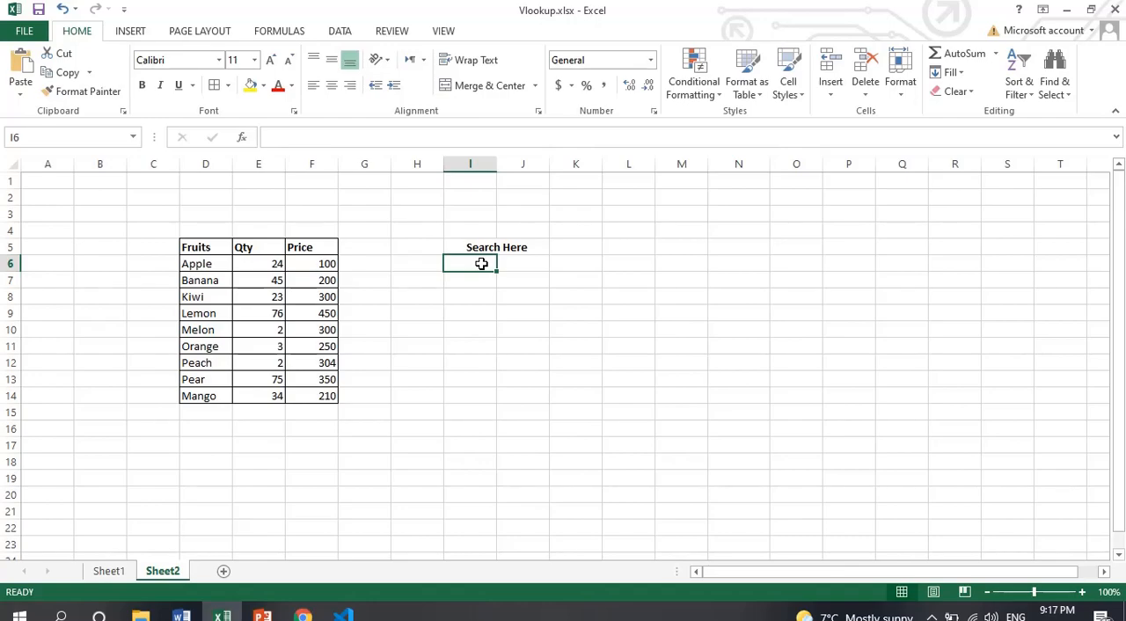
Examine the fruit table in D5:F14 and the empty cells I6 and J6 under Search Here.
left_click(520, 265)
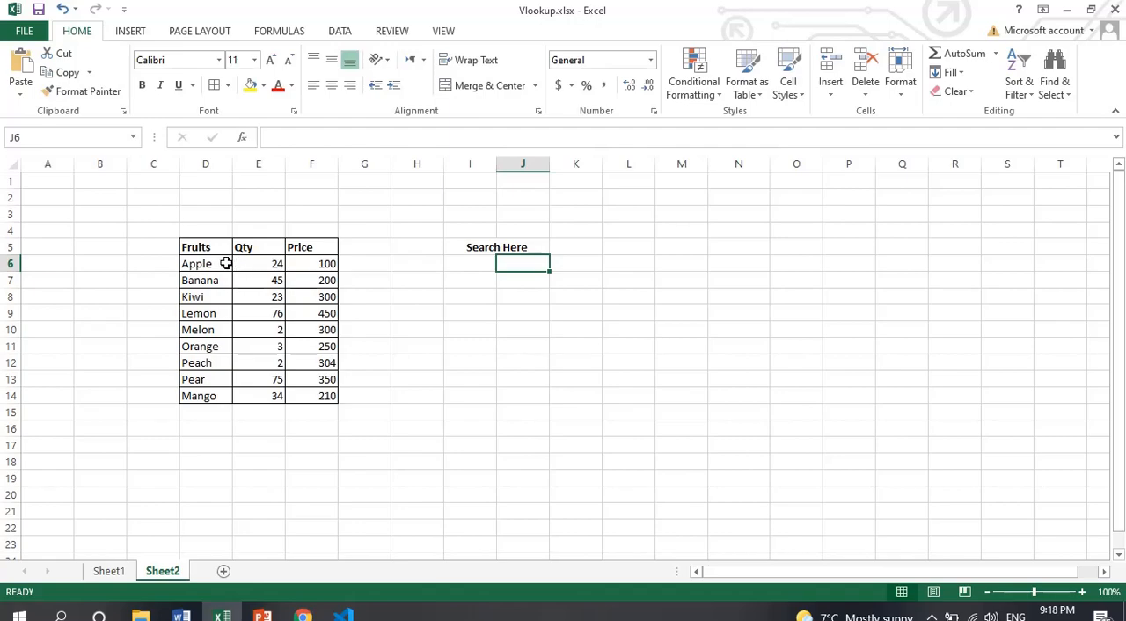
left_click_drag(218, 251, 319, 396)
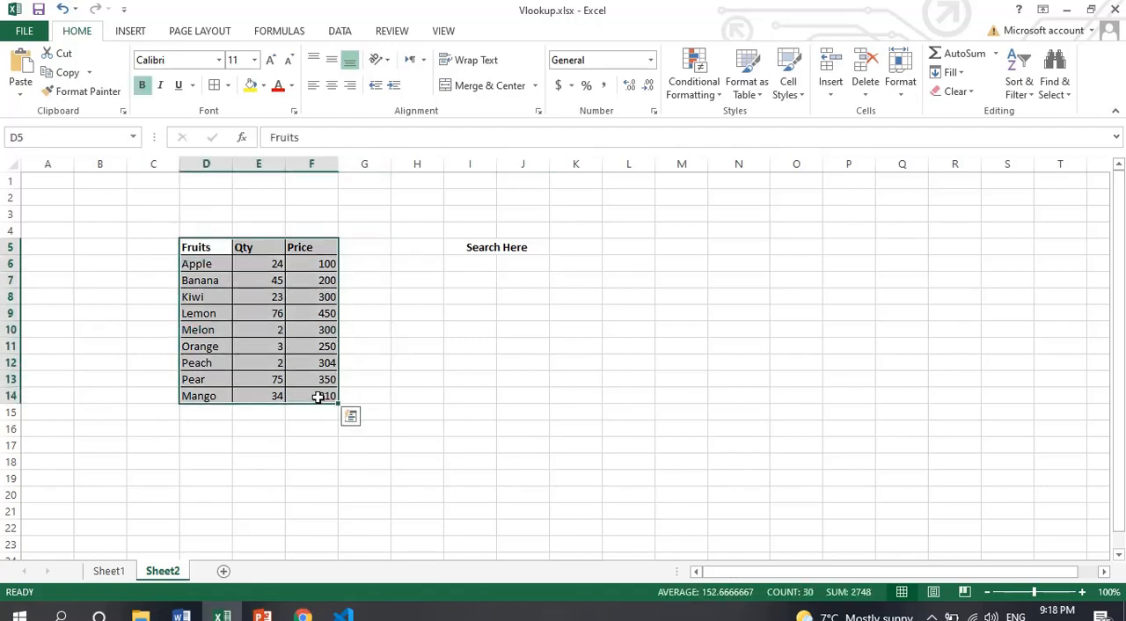
left_click(510, 260)
left_click(482, 267)
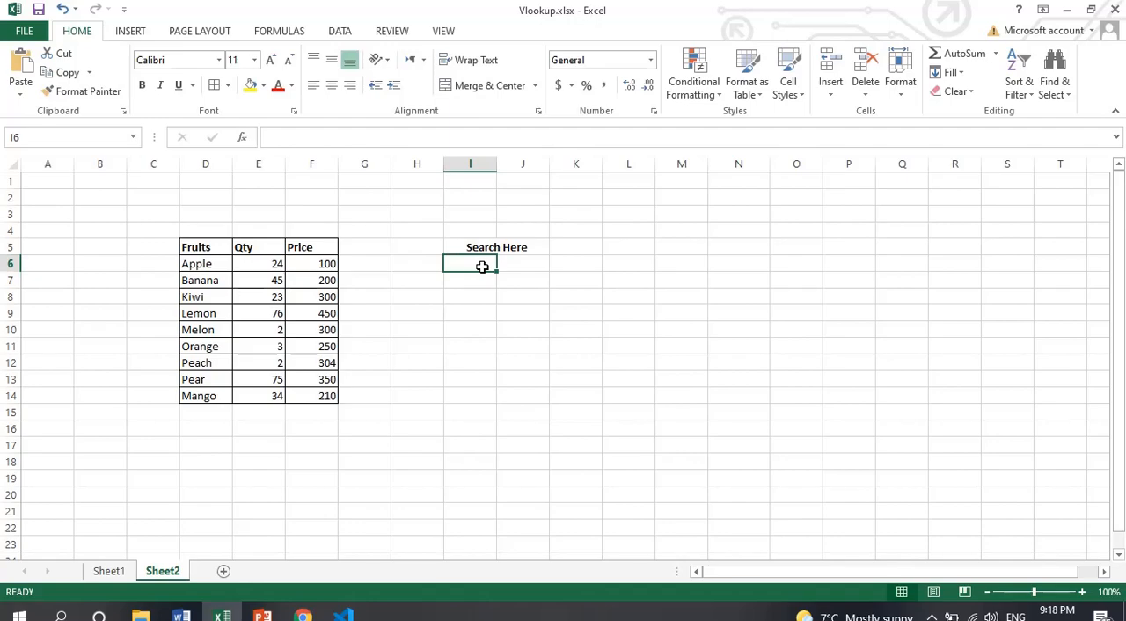
Start a VLOOKUP formula in J6 with I6 as the lookup value and D6:F14 as the table array.
left_click(525, 262)
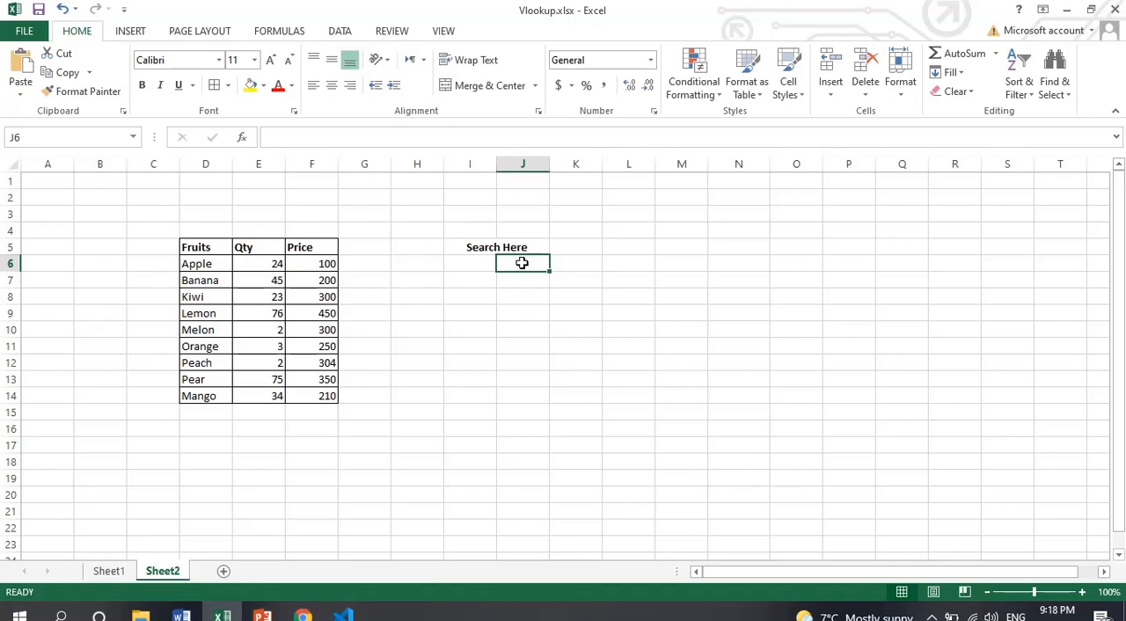
type("=")
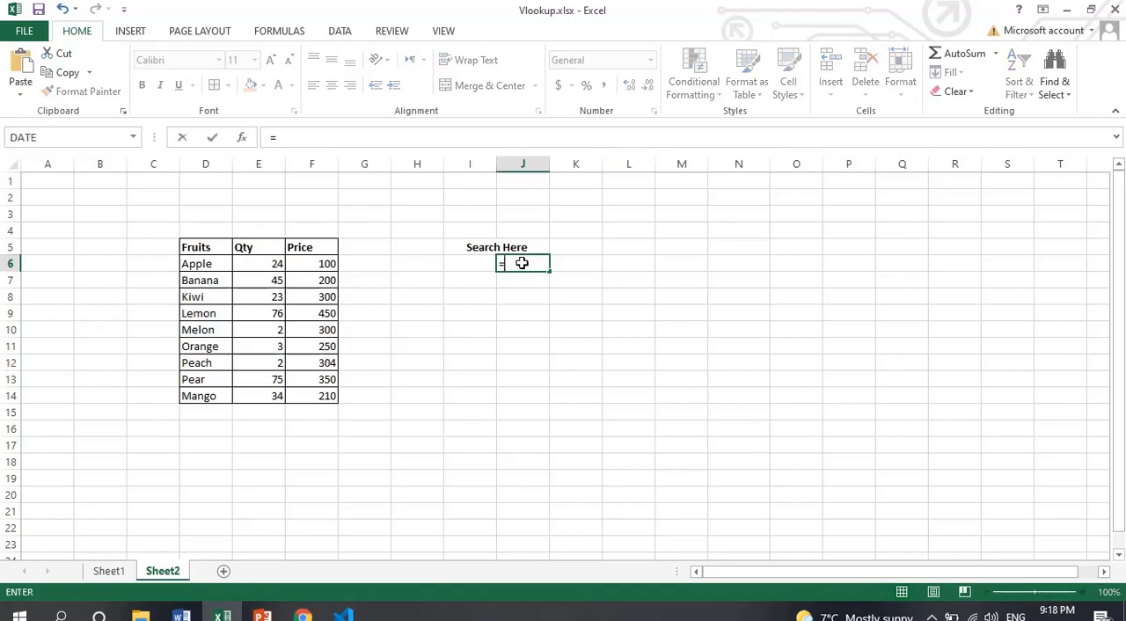
type("vlup")
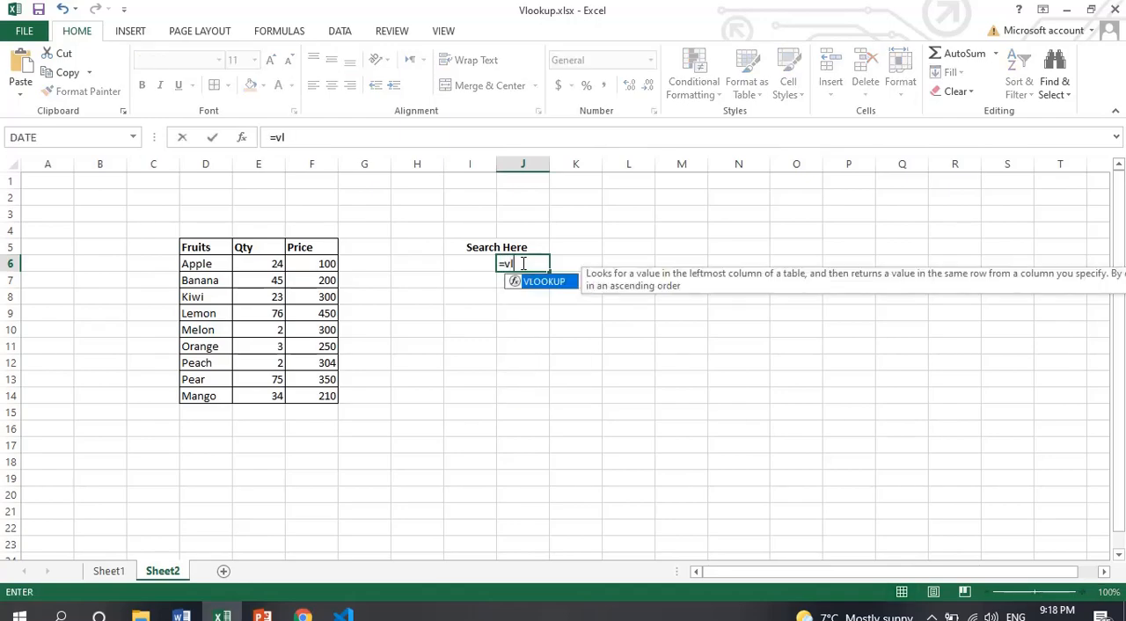
key("BackSpace")
key("BackSpace")
type("o")
key("Tab")
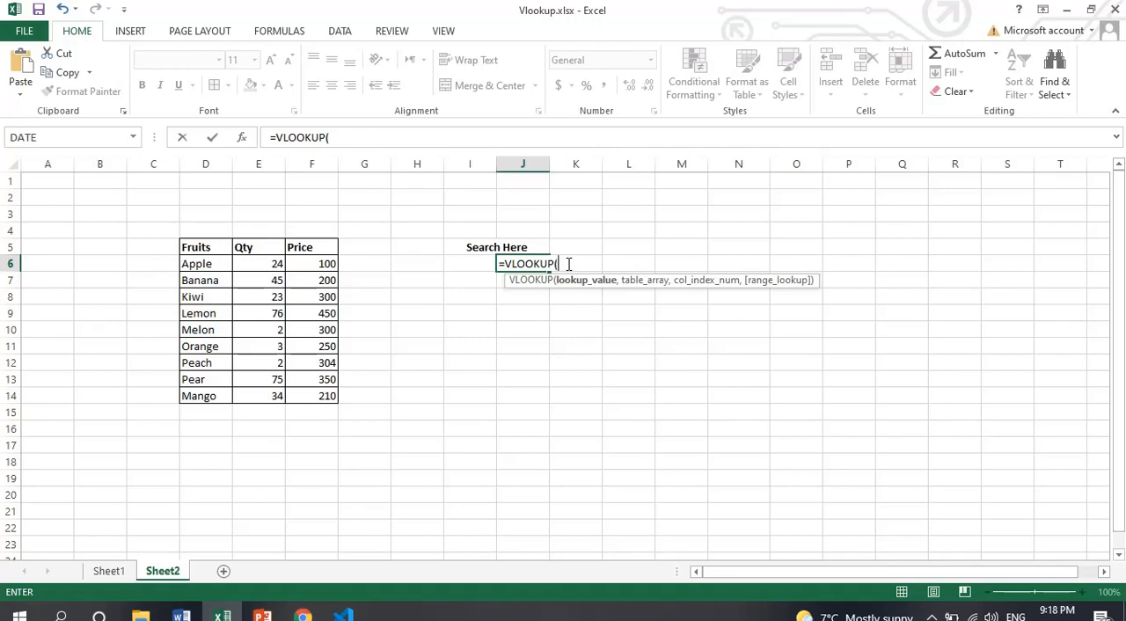
left_click(479, 264)
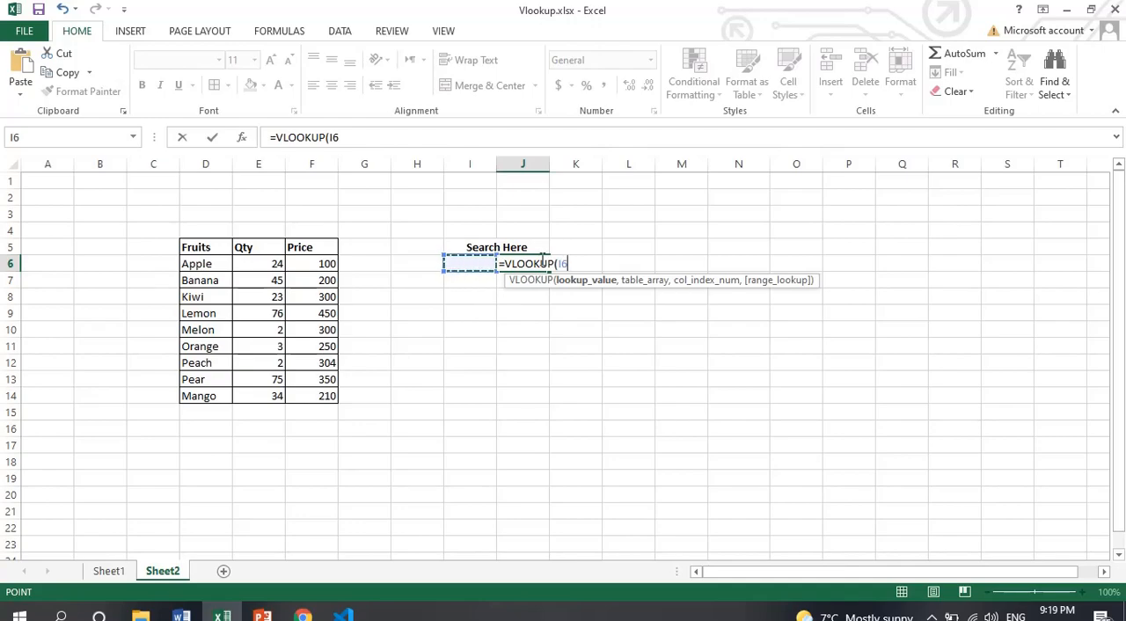
type(",")
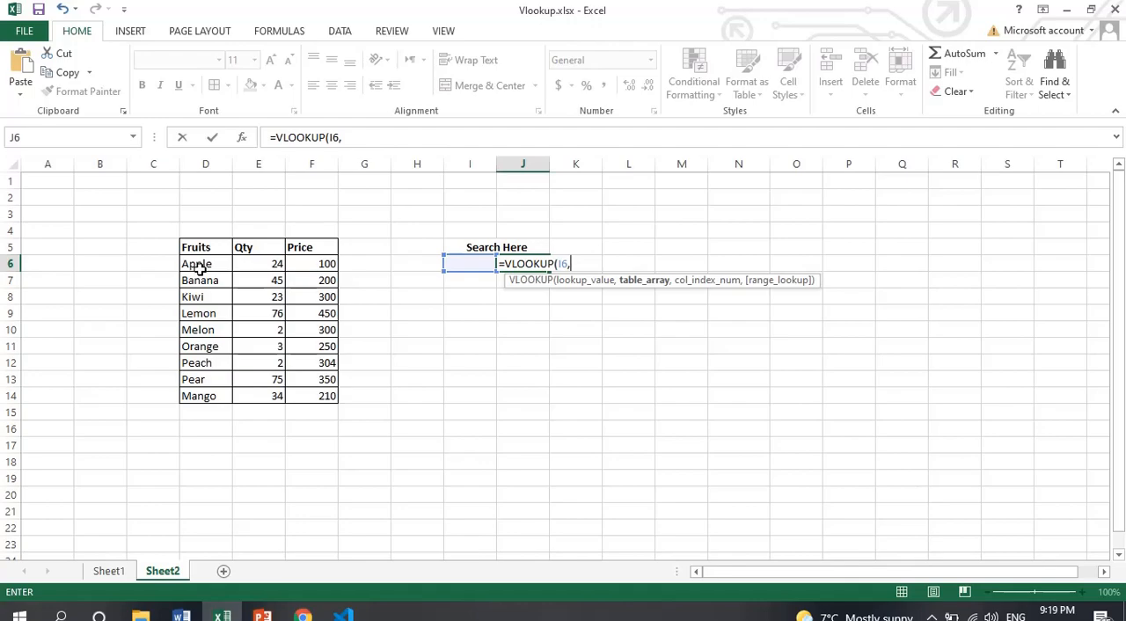
left_click_drag(199, 267, 326, 397)
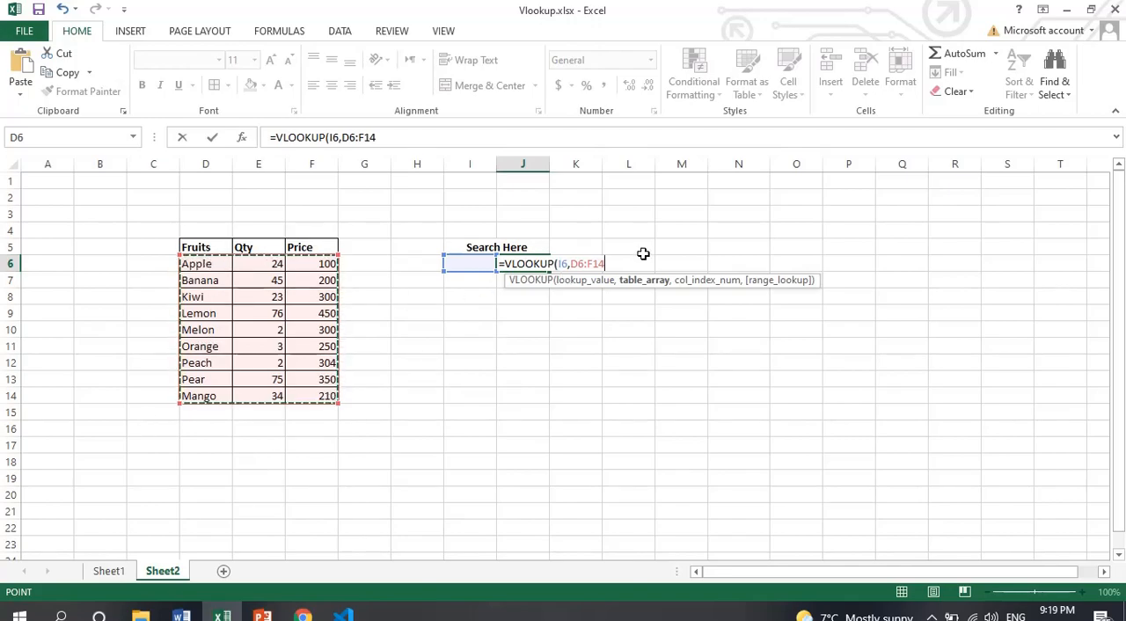
type(",")
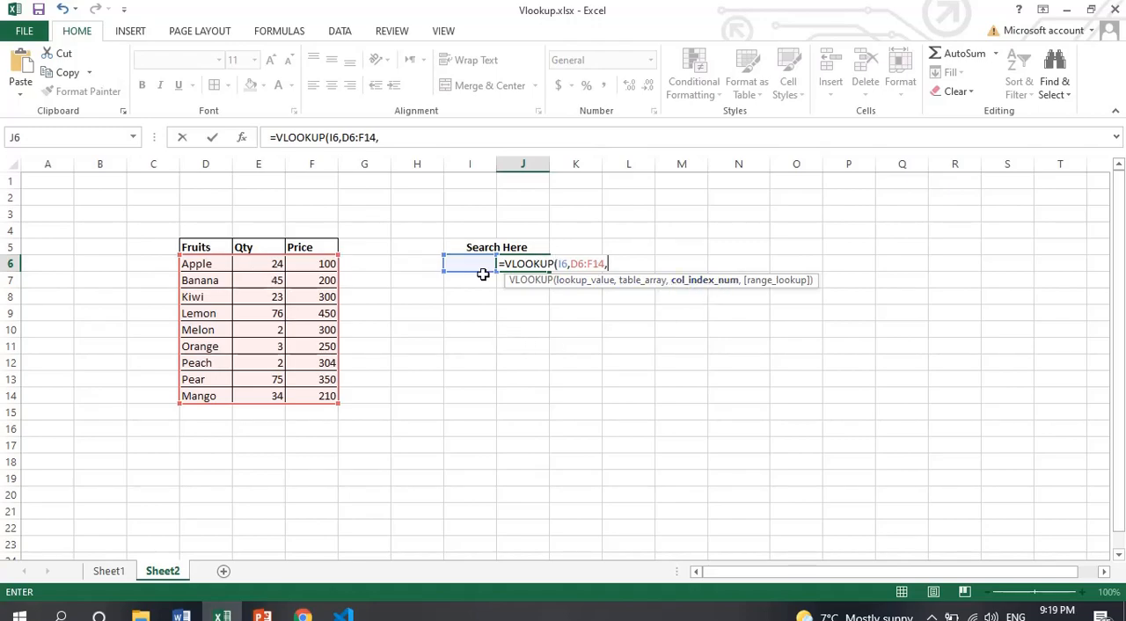
left_click(203, 166)
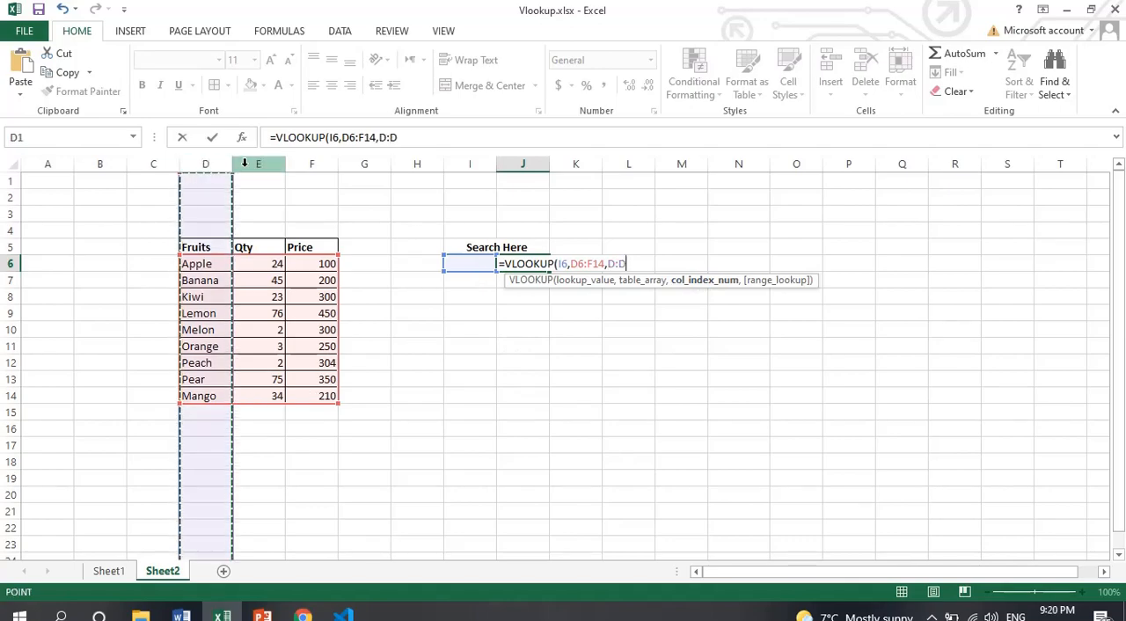
left_click(249, 163)
left_click(311, 166)
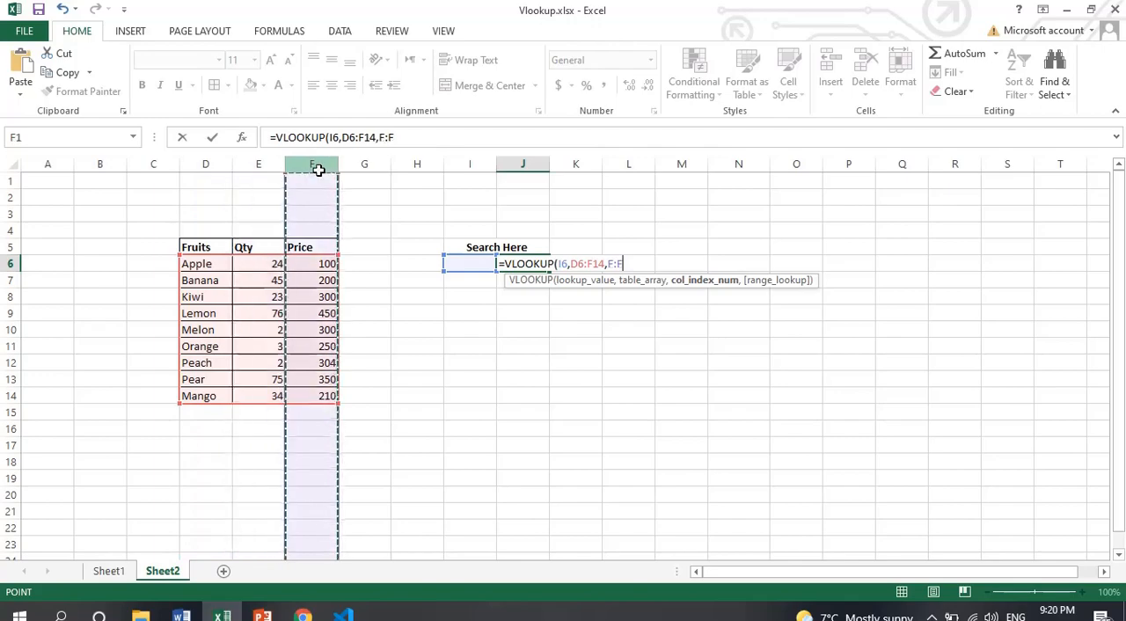
key("BackSpace")
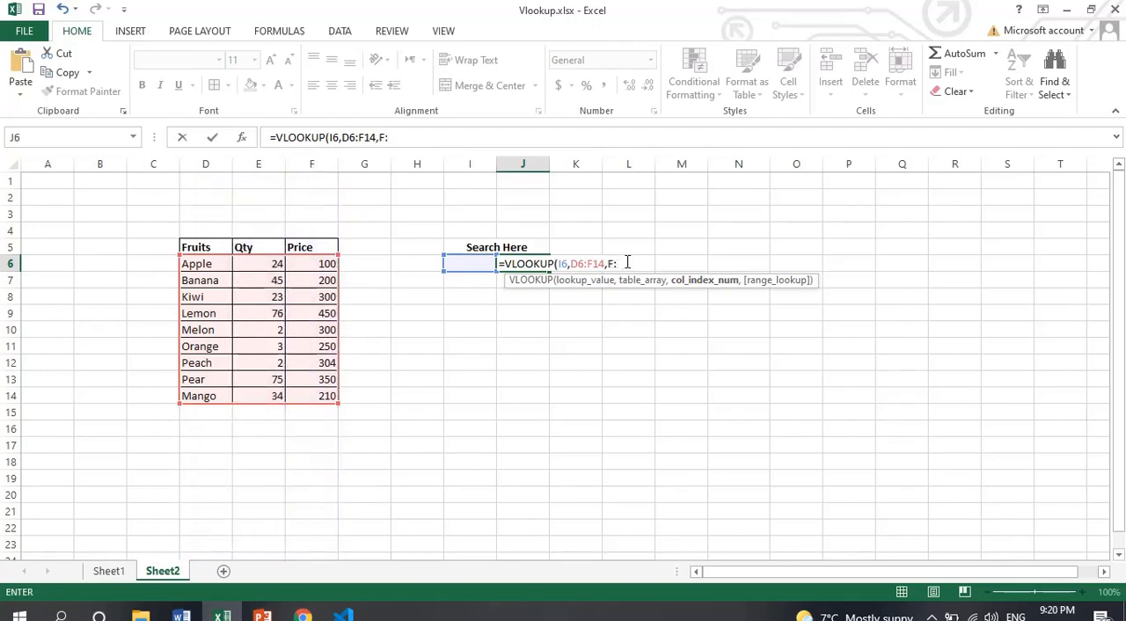
key("BackSpace")
key("BackSpace")
Complete the VLOOKUP formula with column index 3 and range lookup 1 for an approximate match.
type("3,")
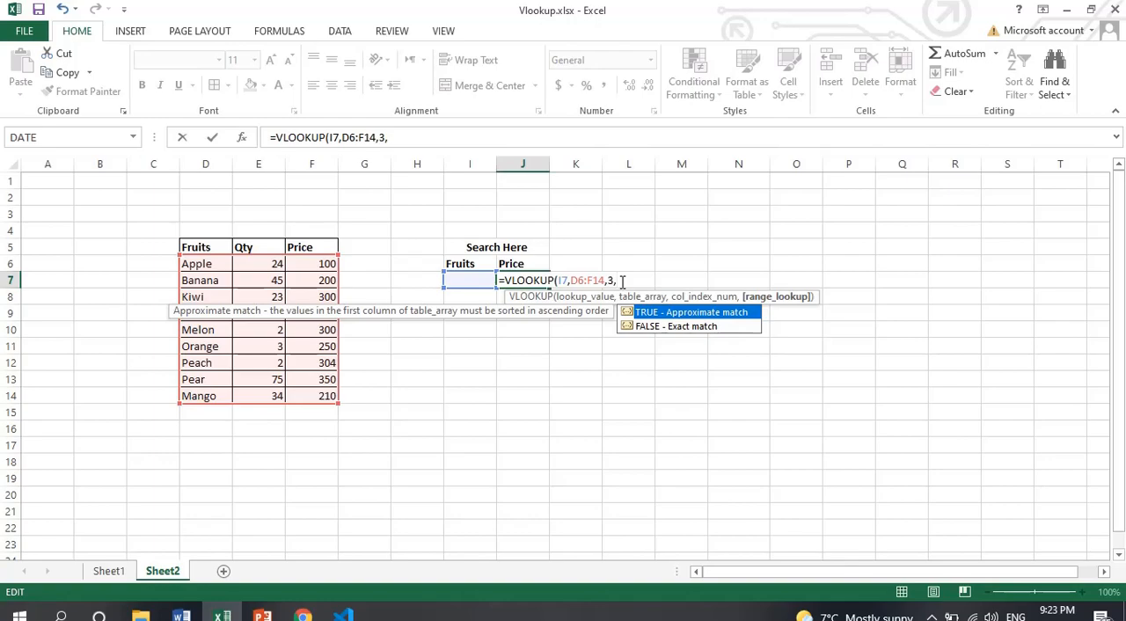
type(")")
key("Return")
Enter Apple as the fruit to look up in cell I7.
left_click(463, 283)
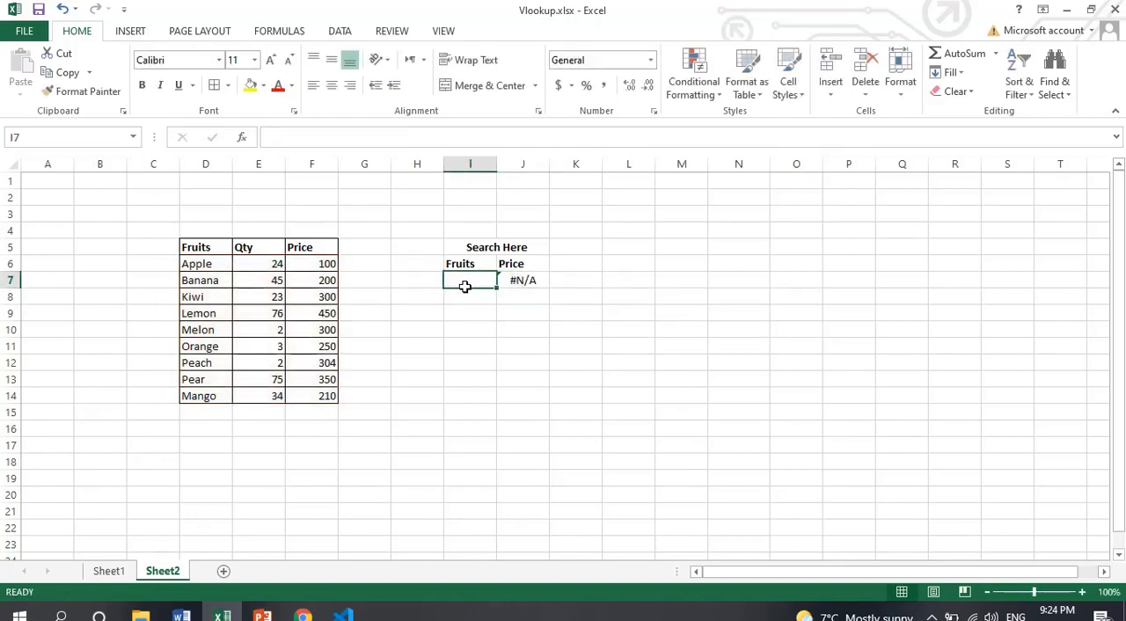
type("Apple")
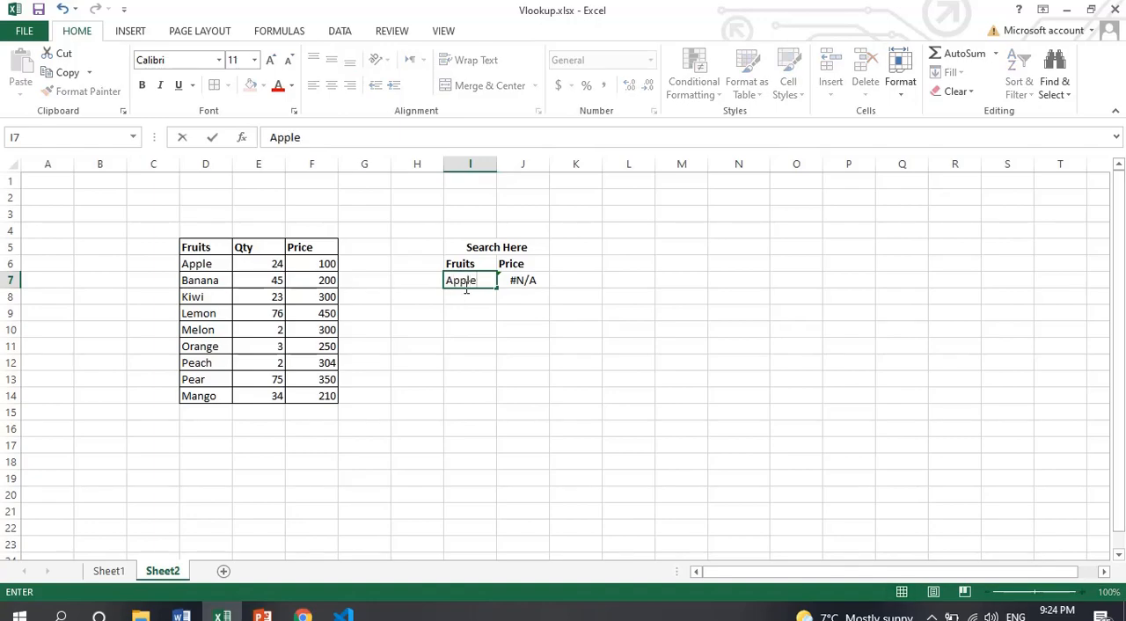
key("Return")
Change the fruit in I7 to the misspelling Applee and check the price returned in J7.
double_click(476, 280)
type("e")
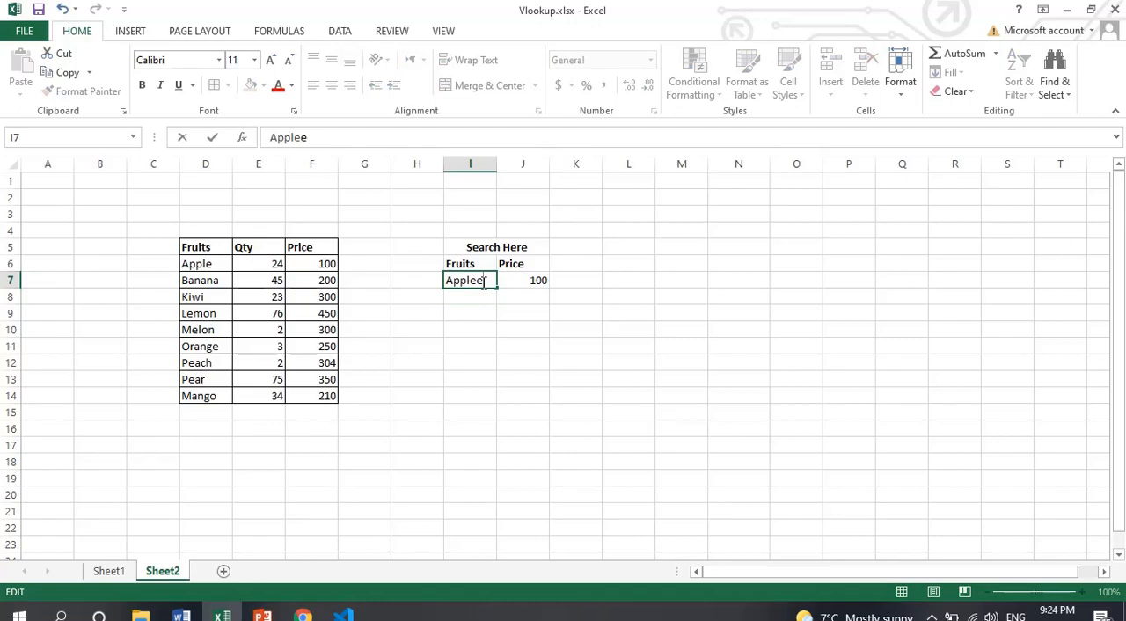
key("Return")
left_click(482, 281)
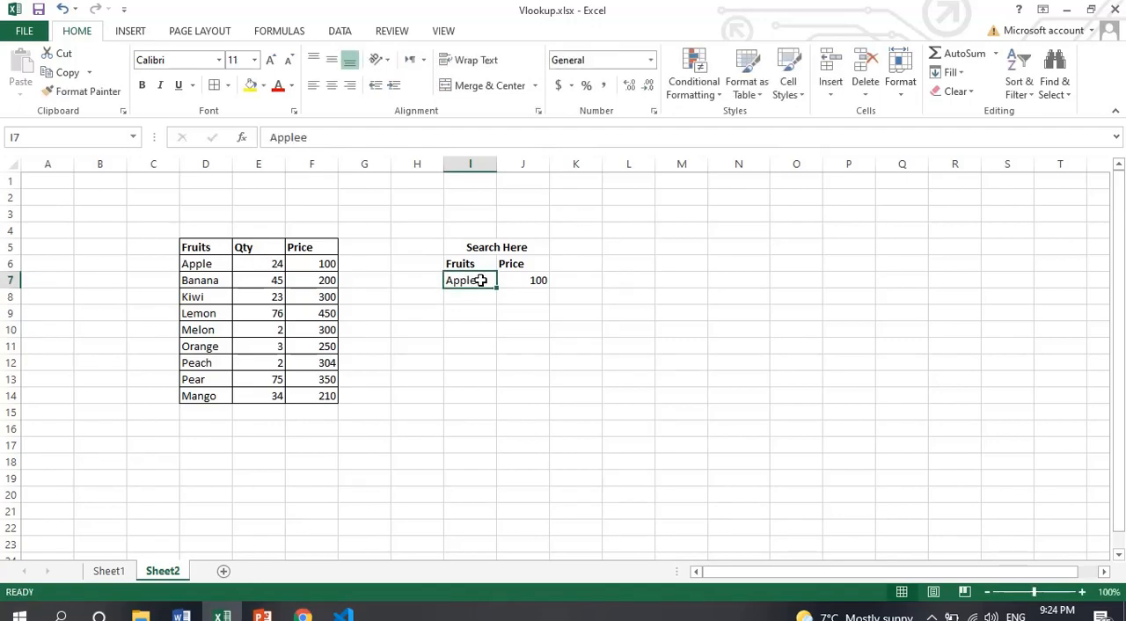
left_click(515, 279)
left_click(482, 280)
left_click(545, 280)
Replace the fruit in I7 with the misspelling Kiwii to test the approximate match.
left_click(478, 280)
type("Kiwii")
key("Return")
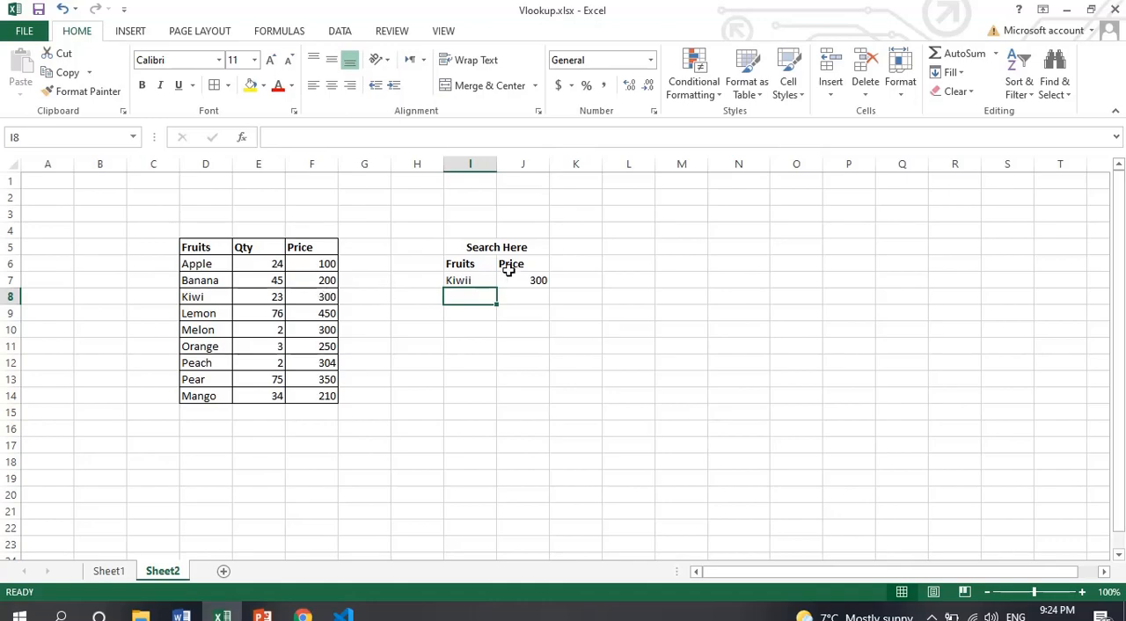
left_click(477, 279)
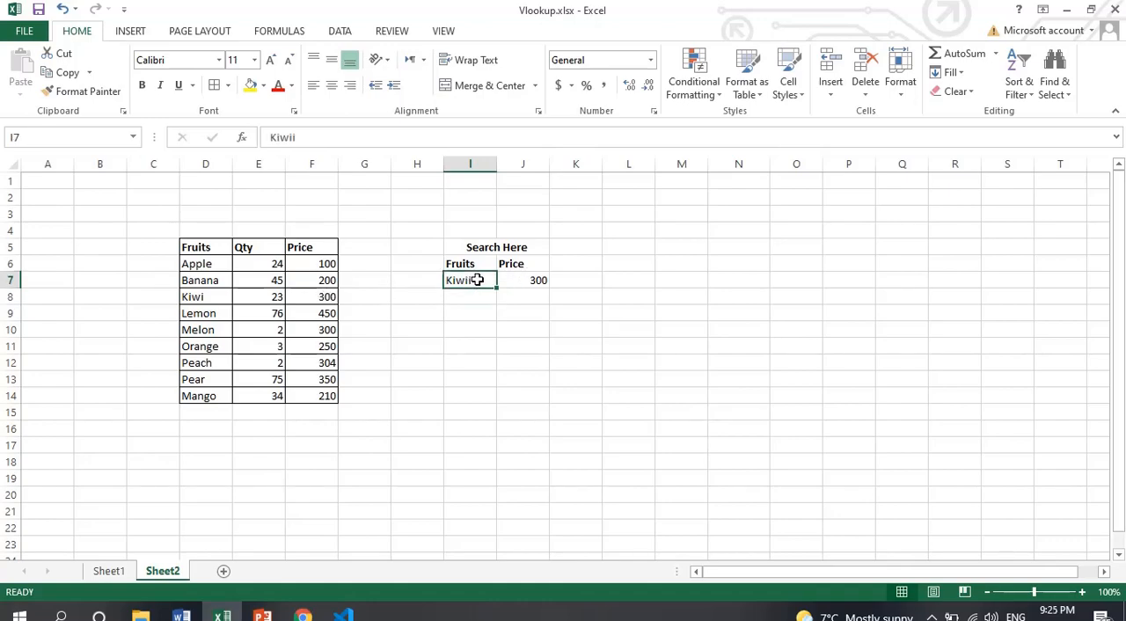
Set the range lookup argument of the VLOOKUP formula in J7 to 0 for an exact match.
double_click(523, 279)
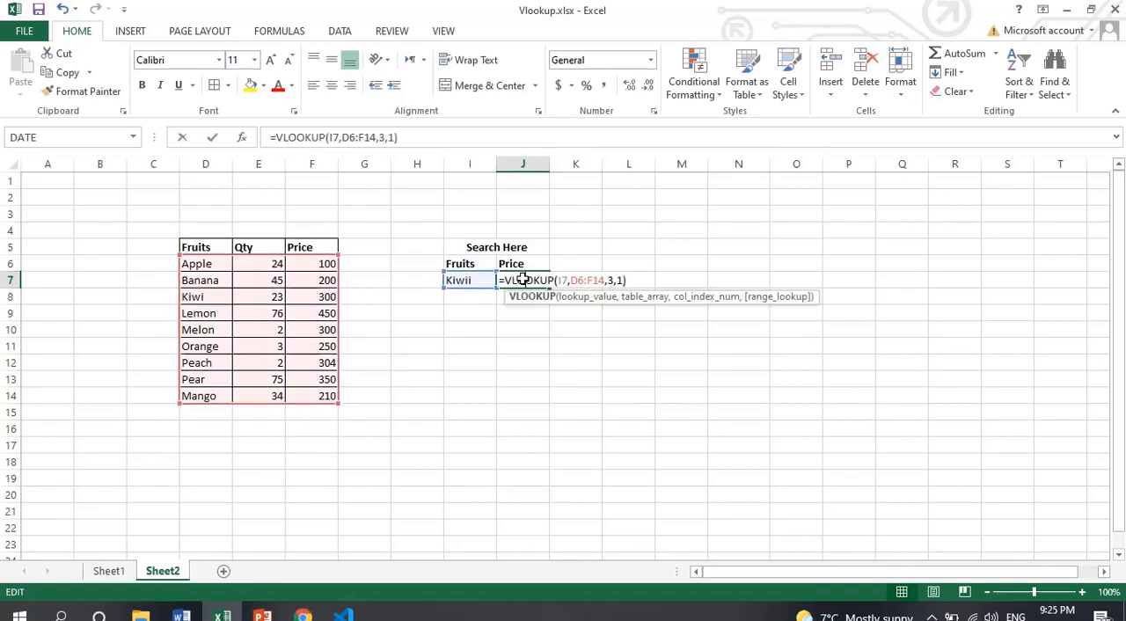
left_click(395, 137)
key("BackSpace")
type("0")
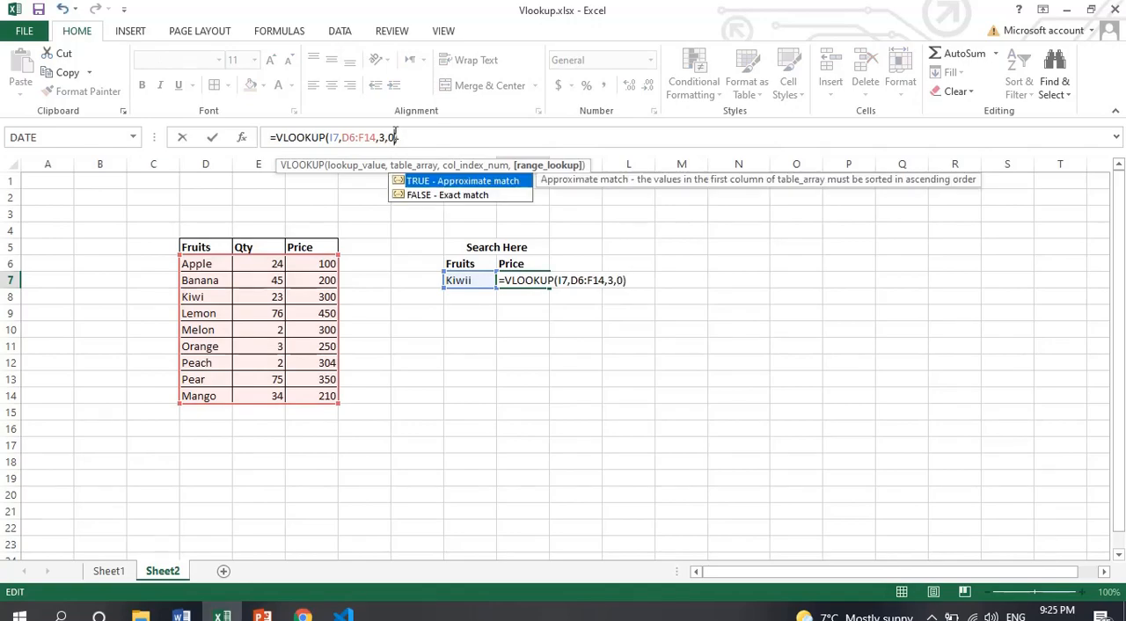
key("Return")
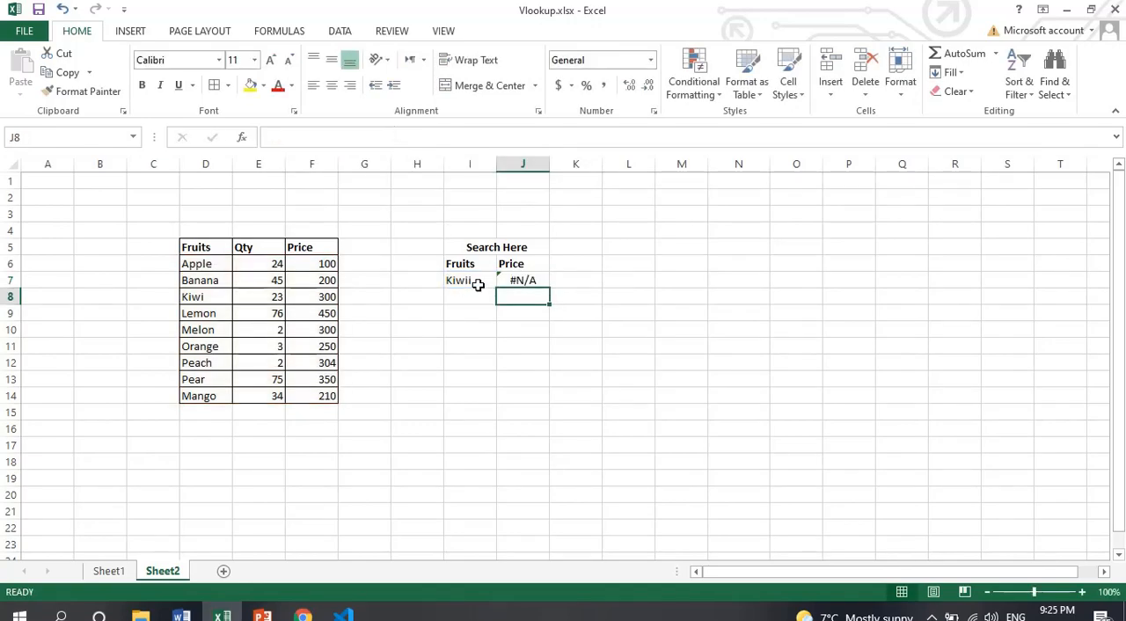
Correct the spelling of the fruit in I7 to Kiwi and check the price returned in J7.
left_click(477, 283)
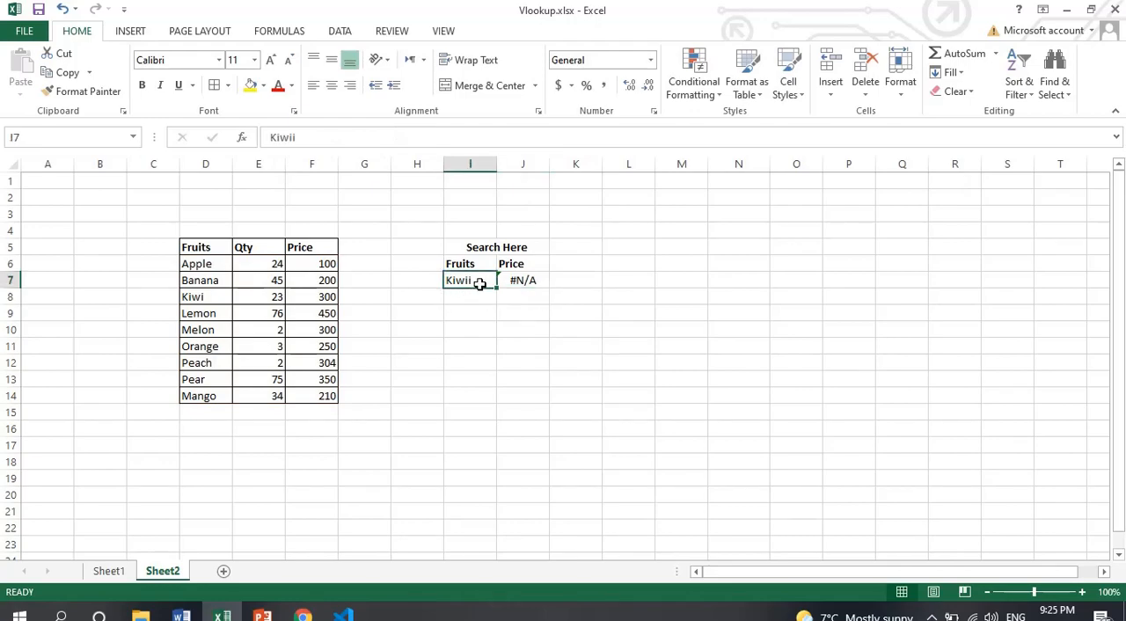
double_click(481, 280)
key("BackSpace")
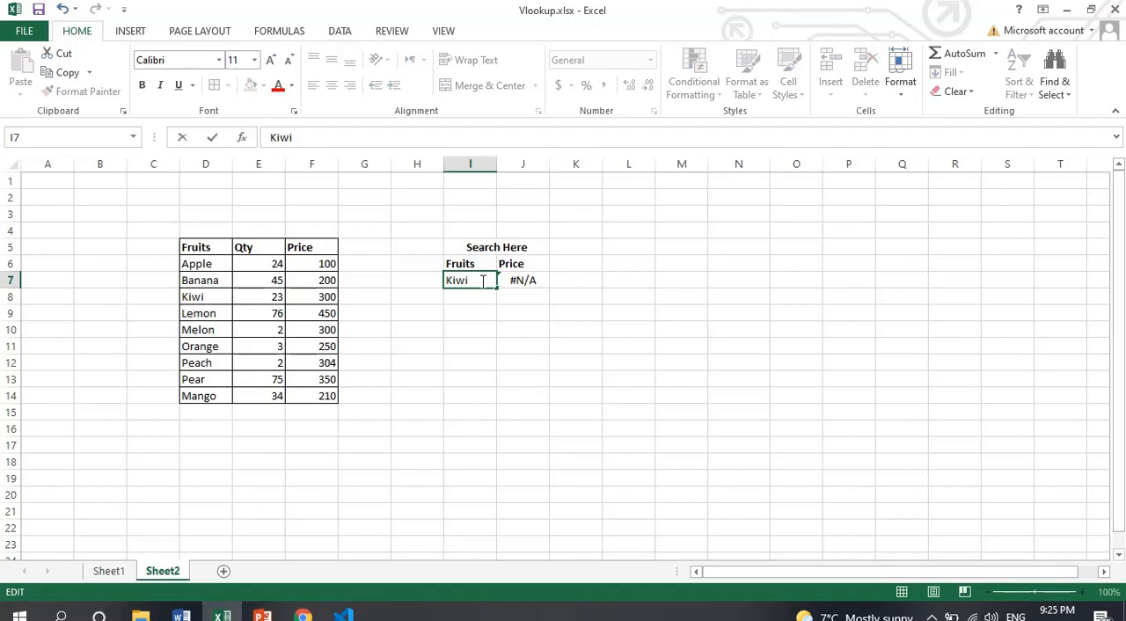
key("Return")
left_click(482, 281)
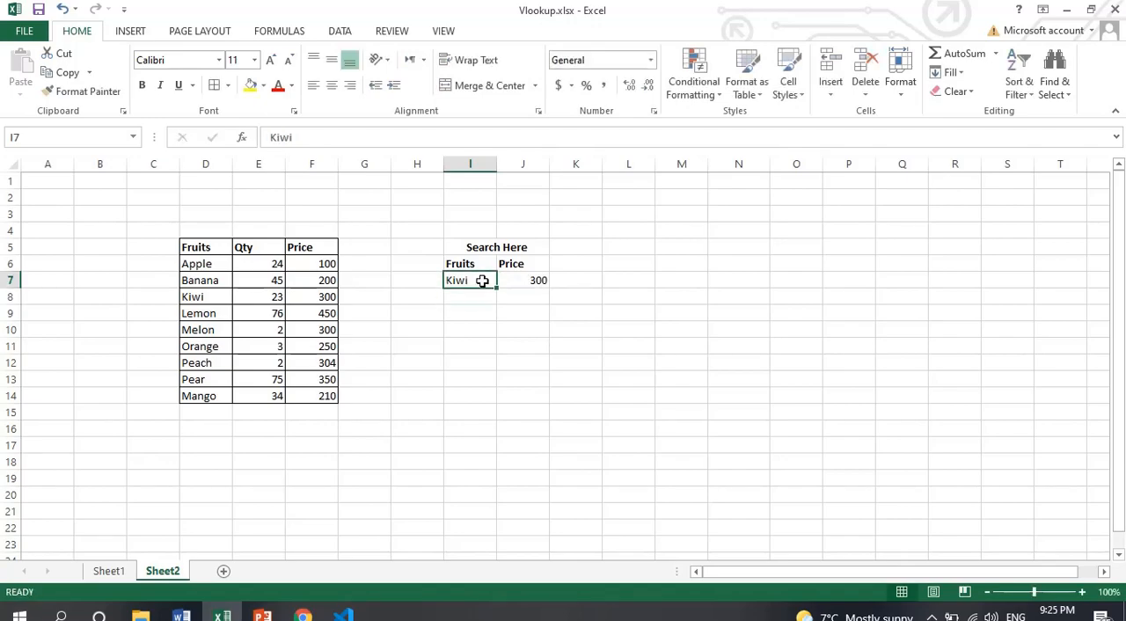
left_click(522, 279)
left_click(478, 279)
Review each argument of the VLOOKUP formula in J7 and leave the formula as it is.
left_click(528, 281)
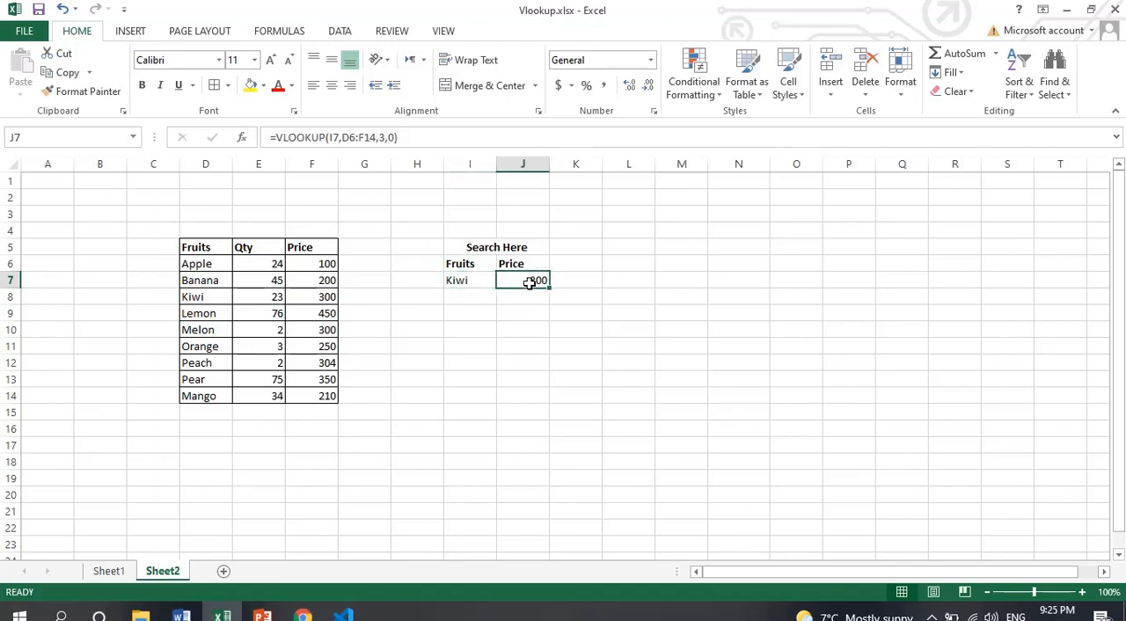
left_click(403, 137)
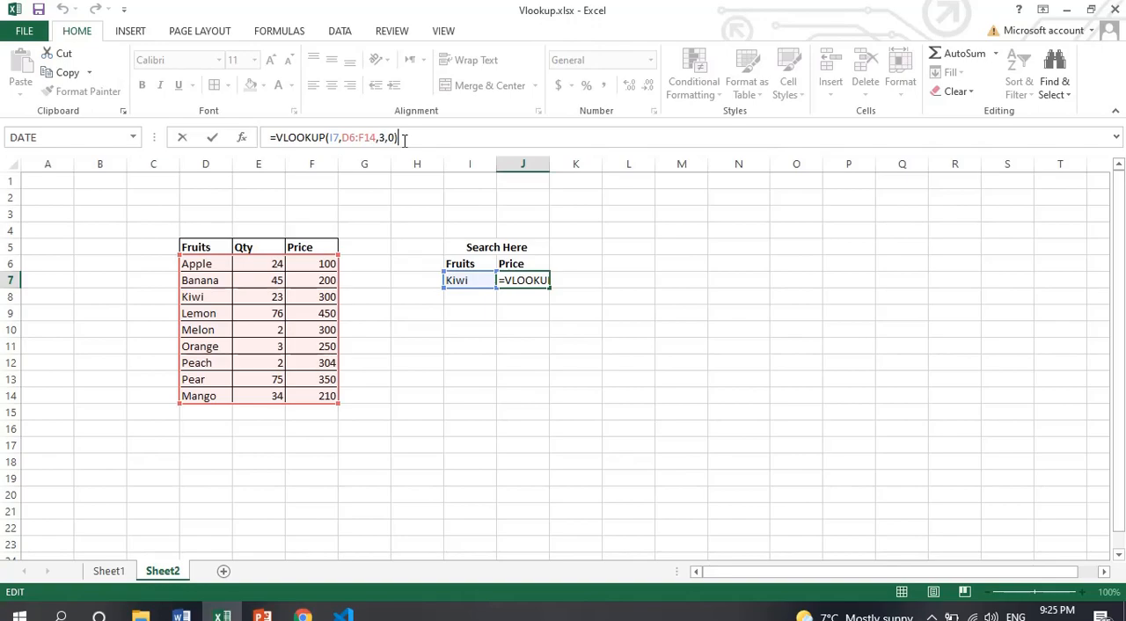
key("Left")
key("Left")
key("Left")
key("Left")
key("Left")
key("Left")
key("Left")
key("Left")
key("Left")
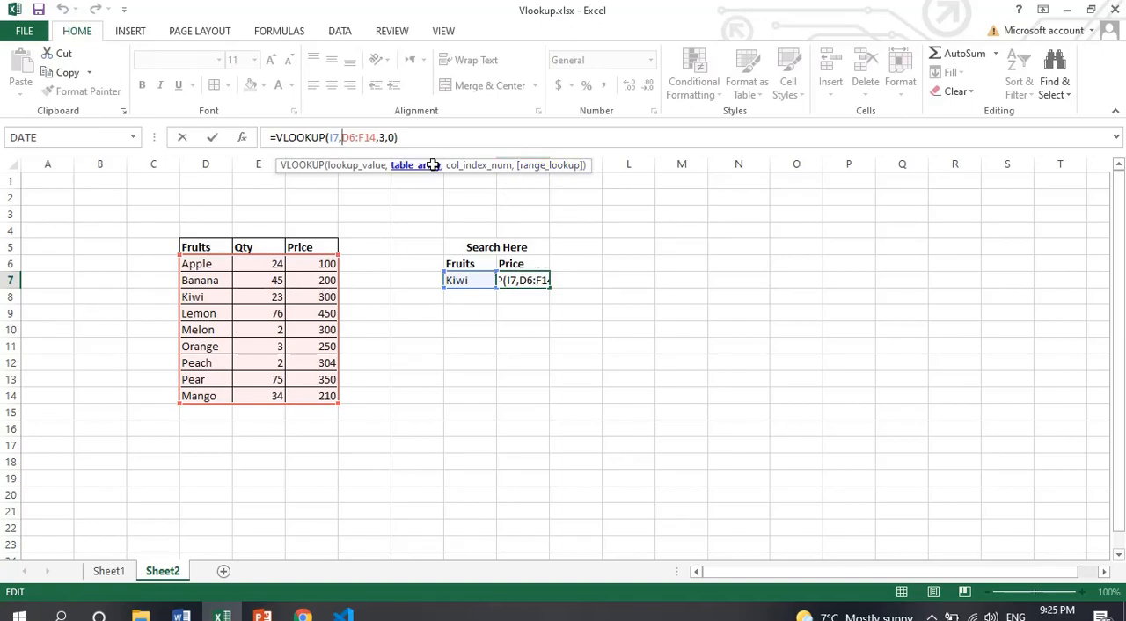
left_click(412, 138)
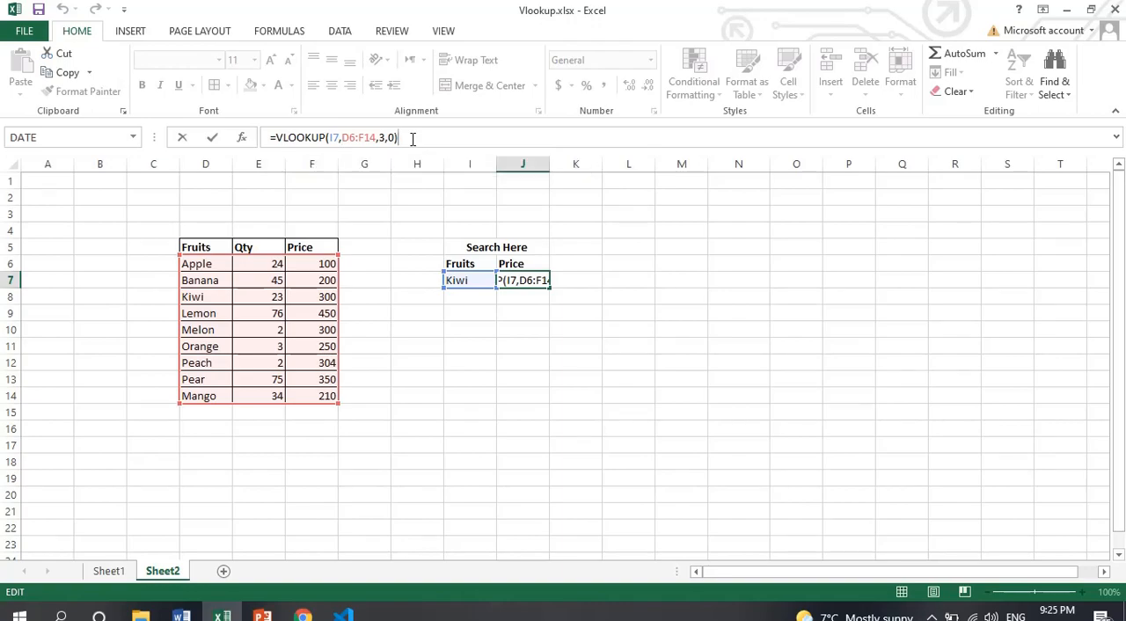
key("Return")
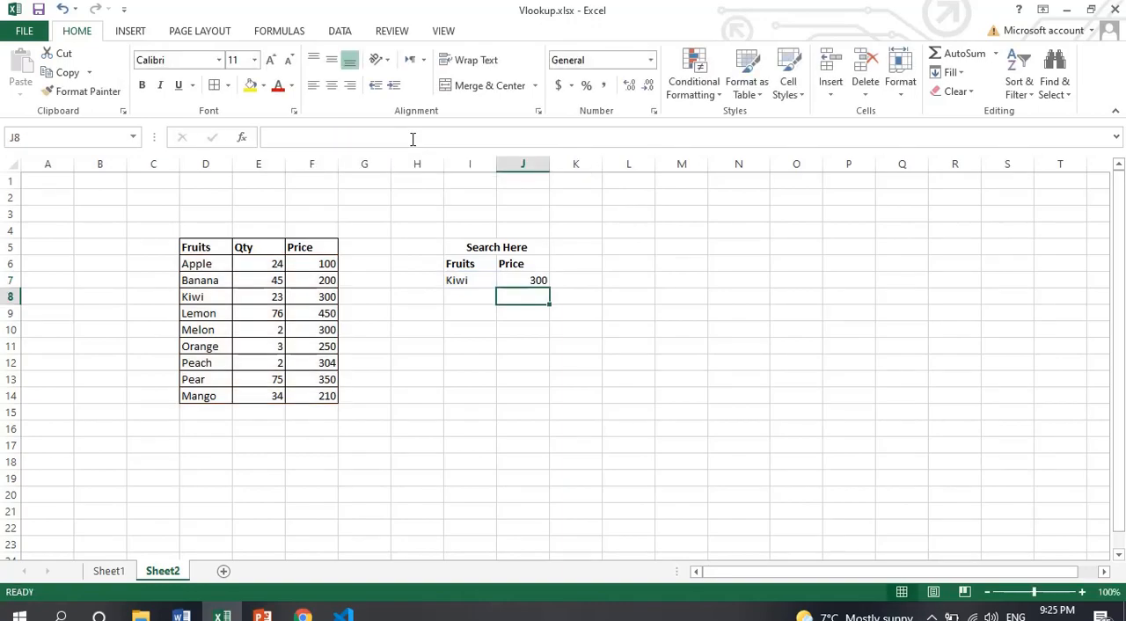
Replace the fruit in I7 with Pear to look up its price.
left_click(473, 280)
type("Pear")
key("Return")
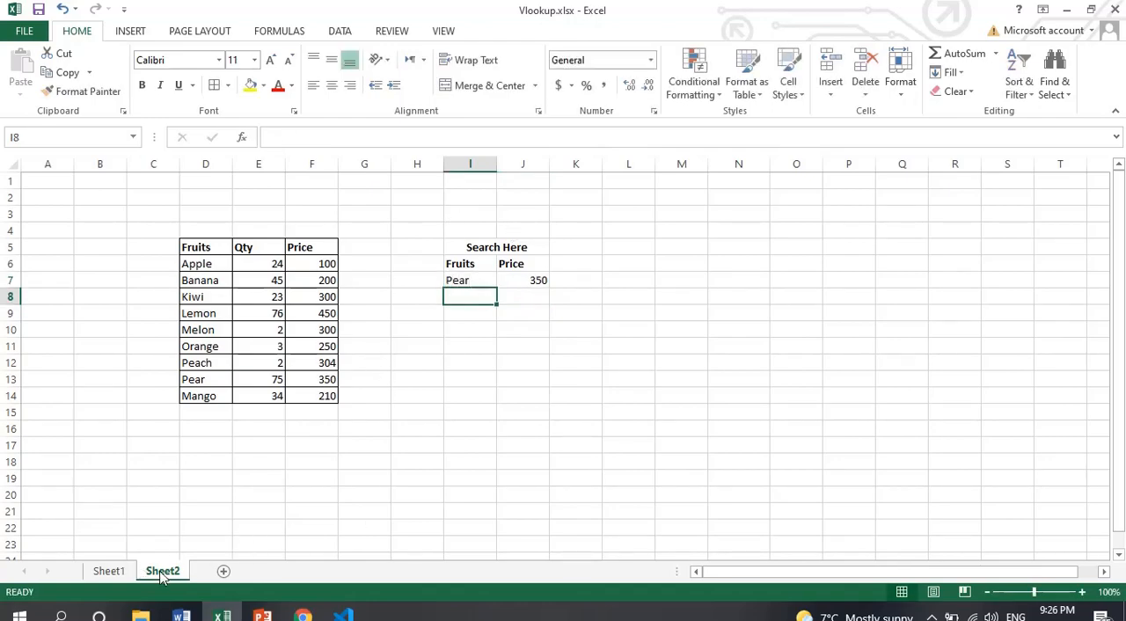
left_click(388, 356)
left_click(530, 337)
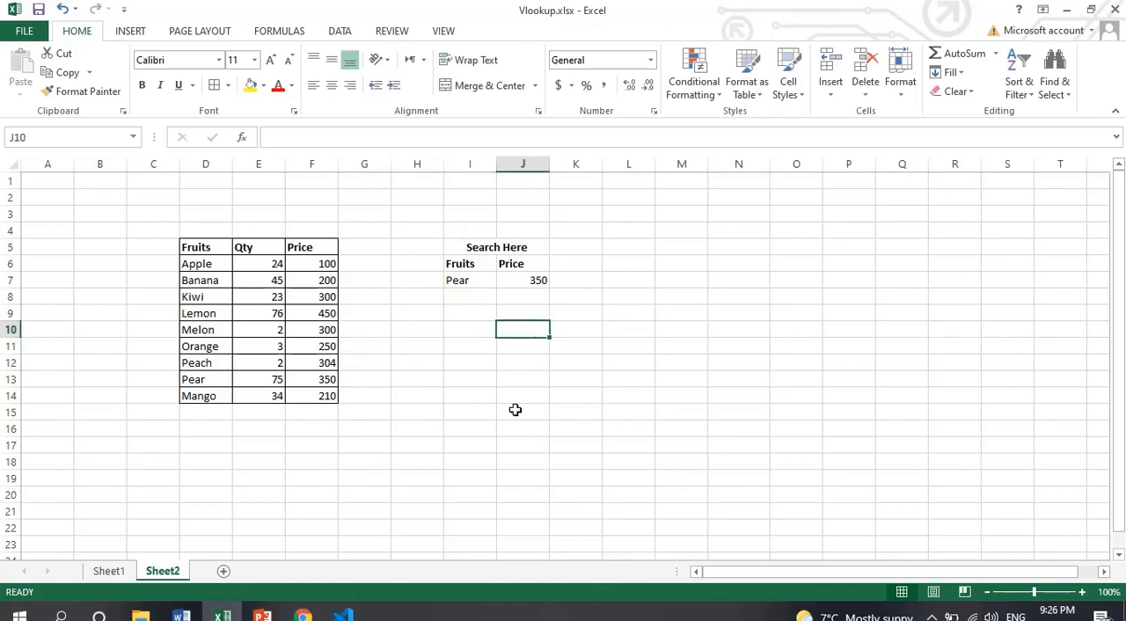
Enter the label Hlookup in cell I14.
left_click(457, 395)
type("HI")
type("ookup")
key("Return")
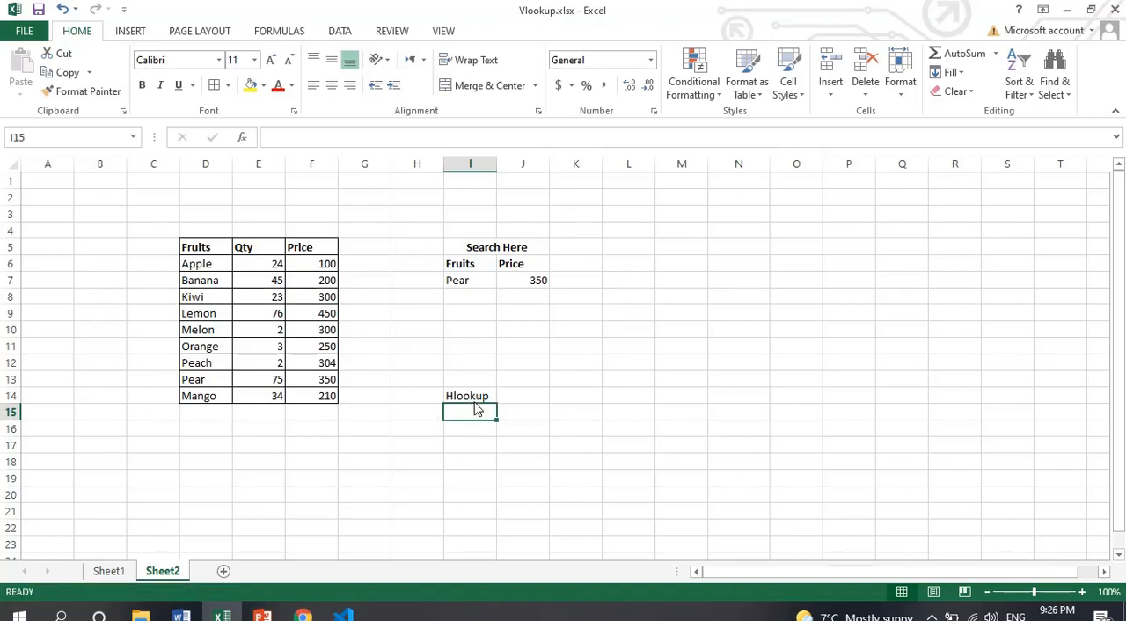
left_click(467, 396)
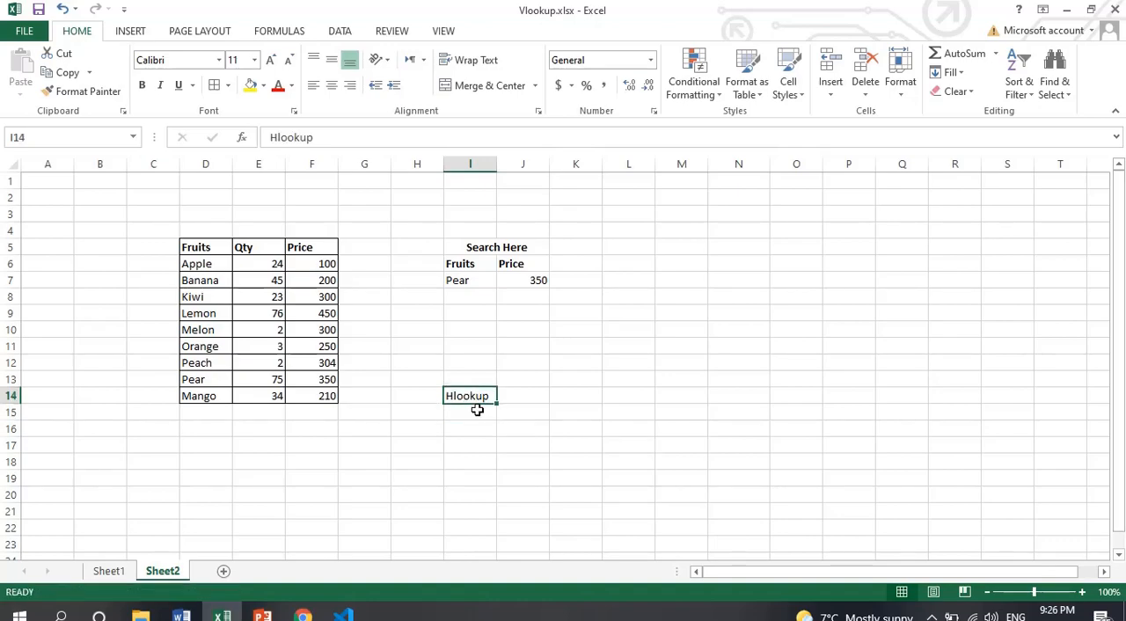
left_click(476, 410)
left_click(467, 396)
left_click(467, 414)
left_click(479, 390)
left_click(481, 413)
left_click(466, 393)
left_click(1121, 3)
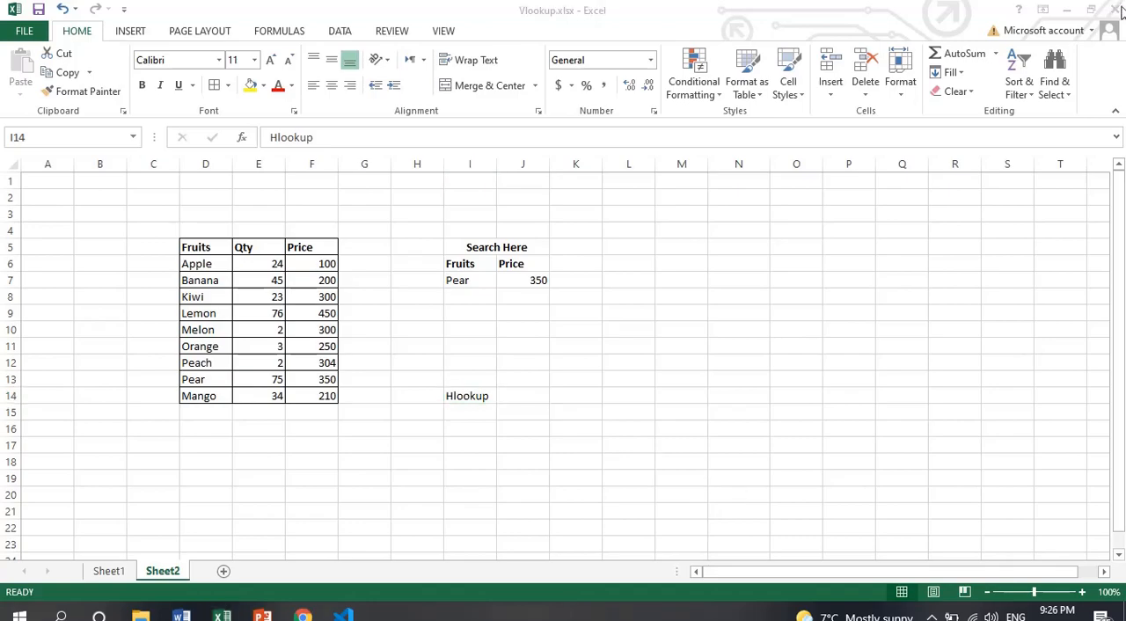